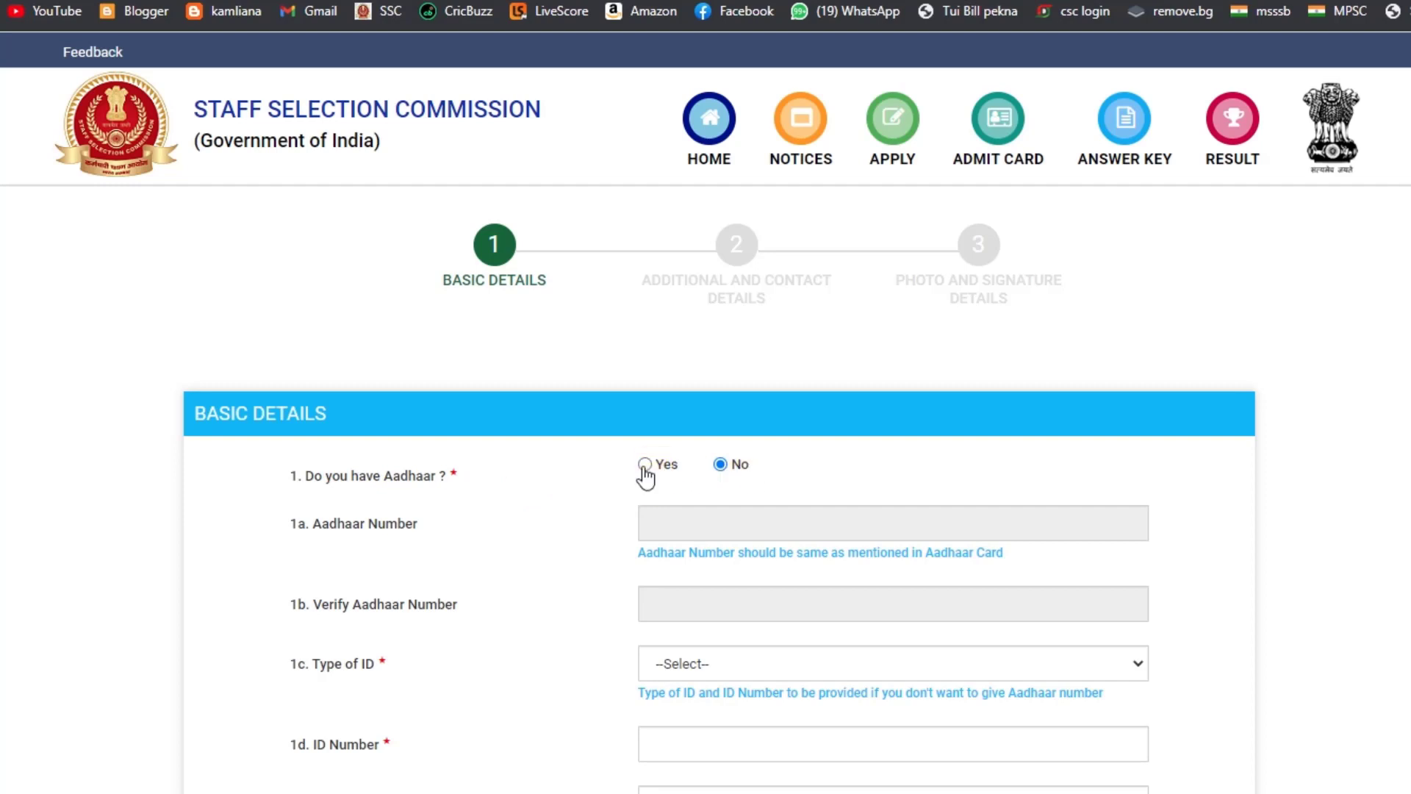
Answer Yes to having an Aadhaar number, after checking No and the accepted ID types
left_click(646, 465)
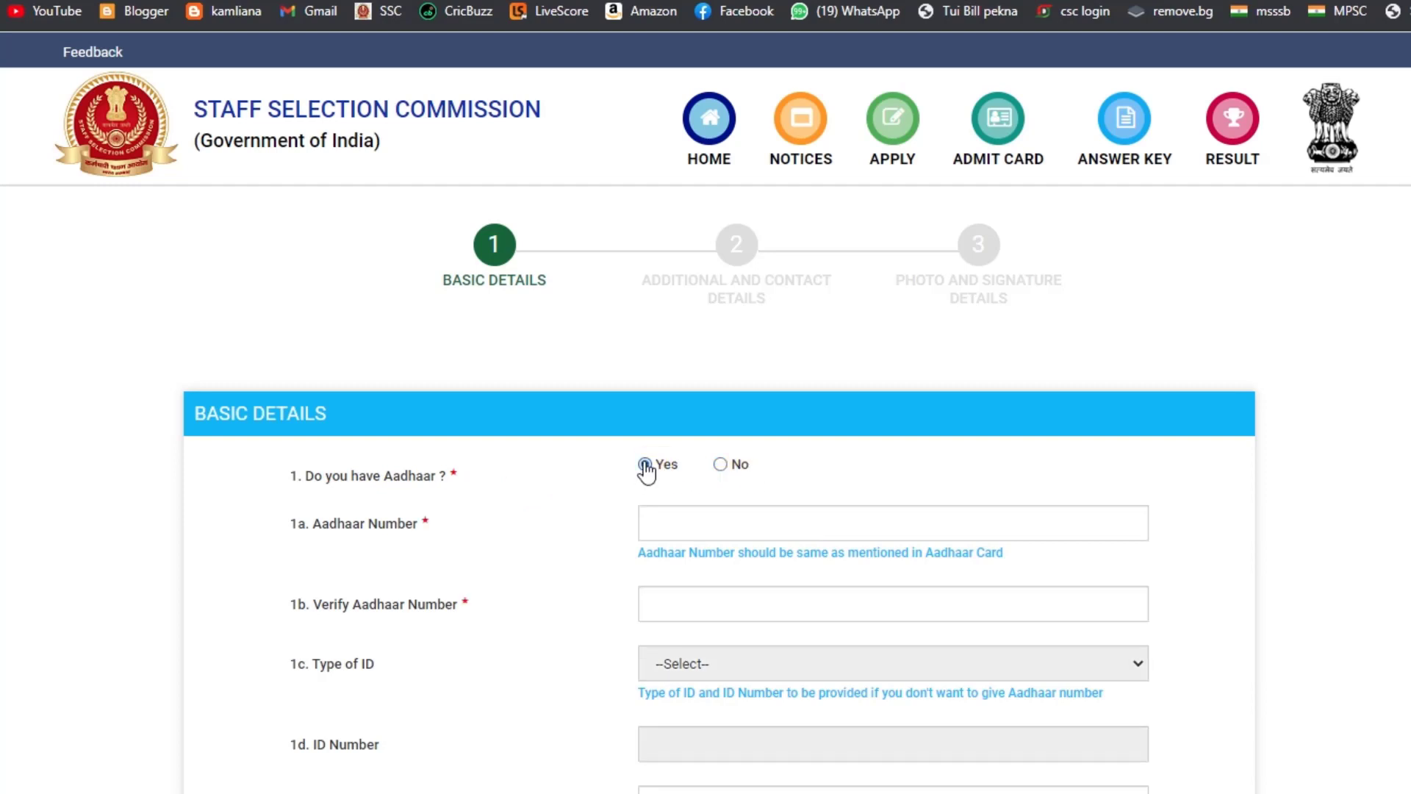
left_click(720, 465)
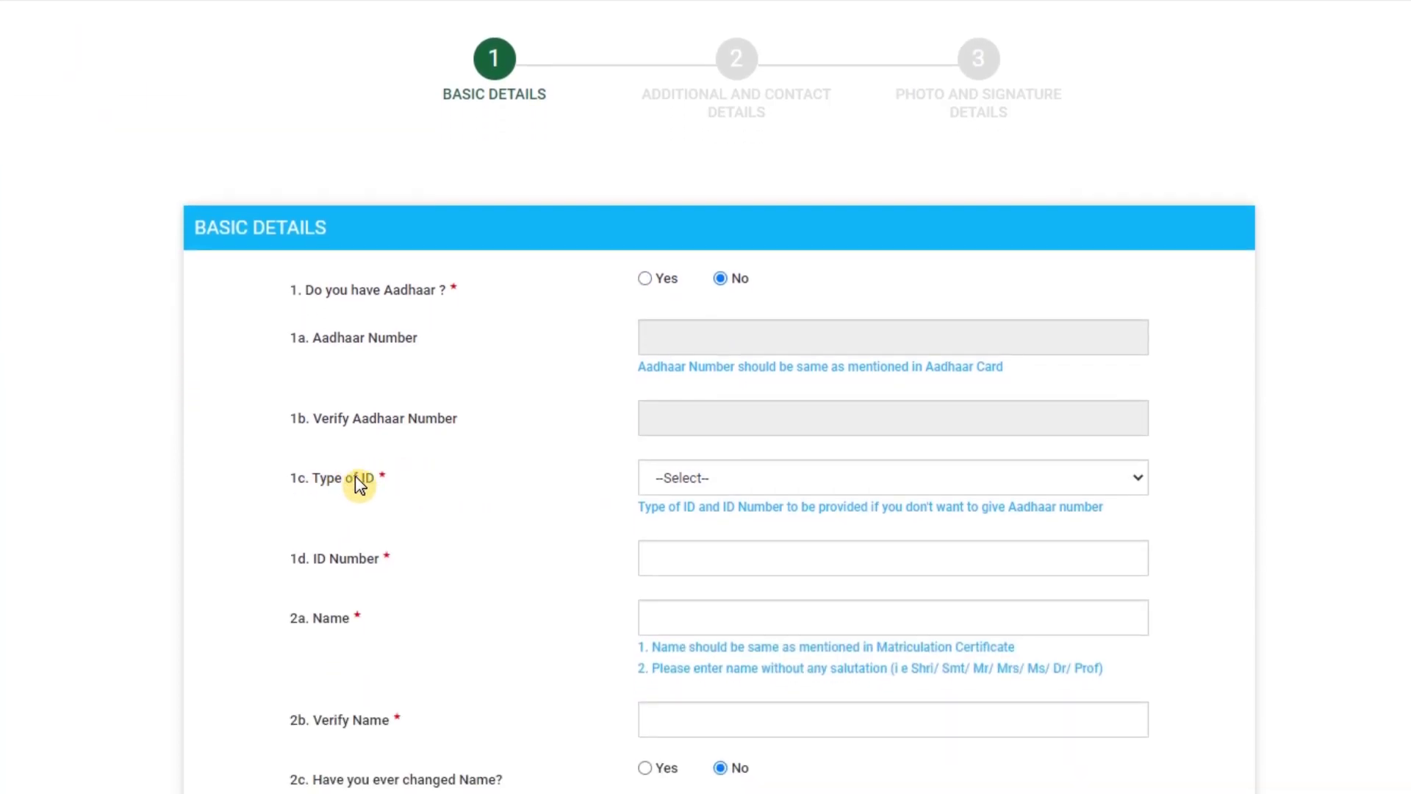
left_click(687, 614)
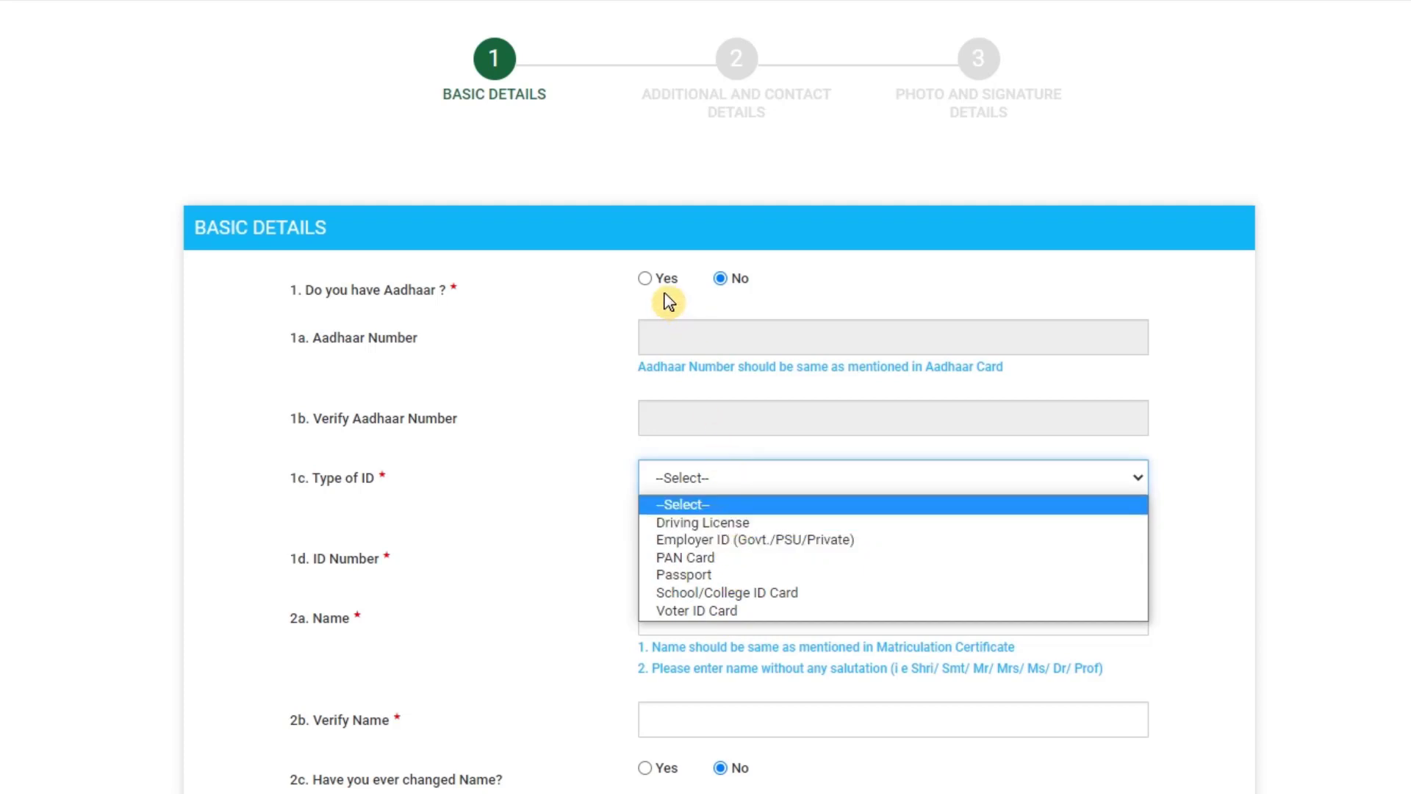
left_click(645, 280)
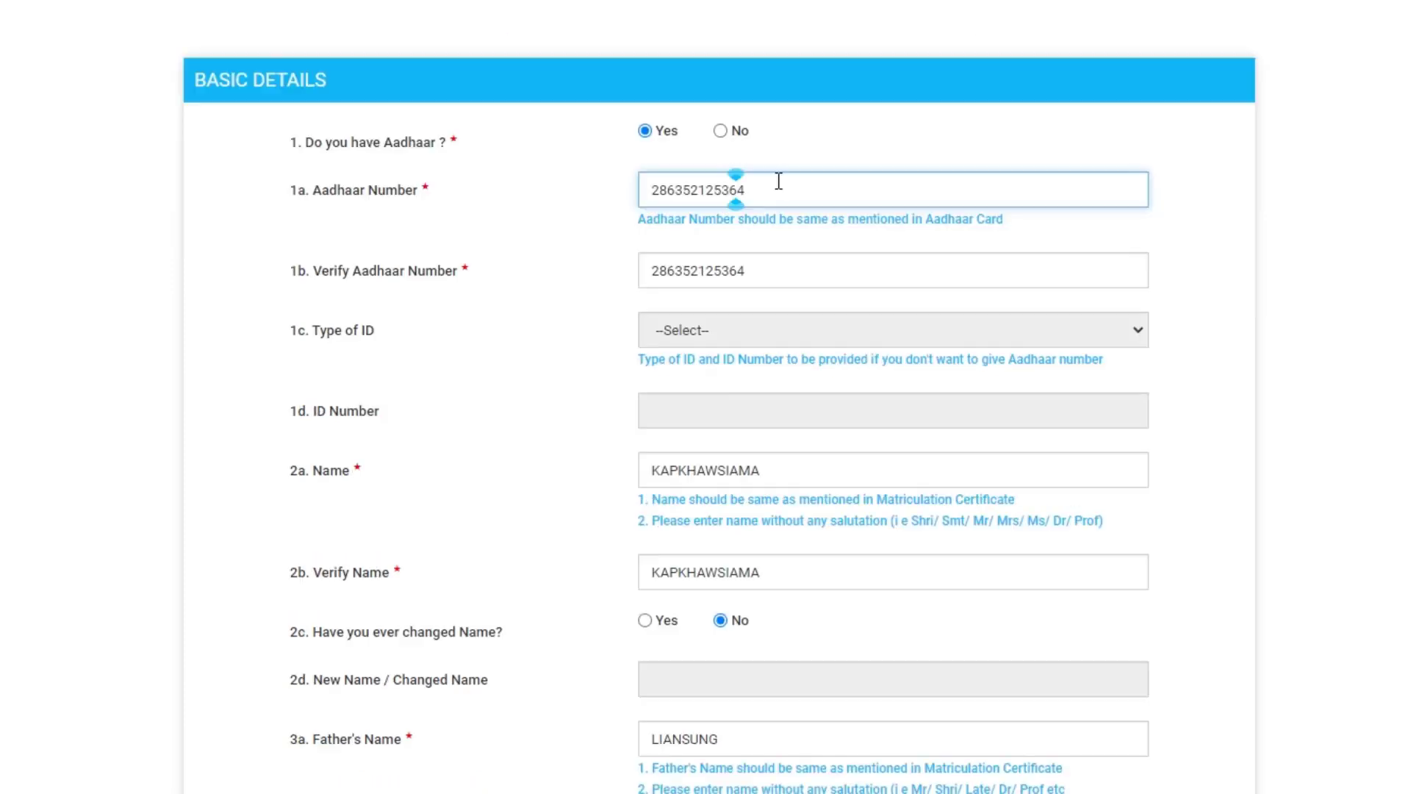
left_click_drag(779, 179, 606, 185)
left_click(735, 197)
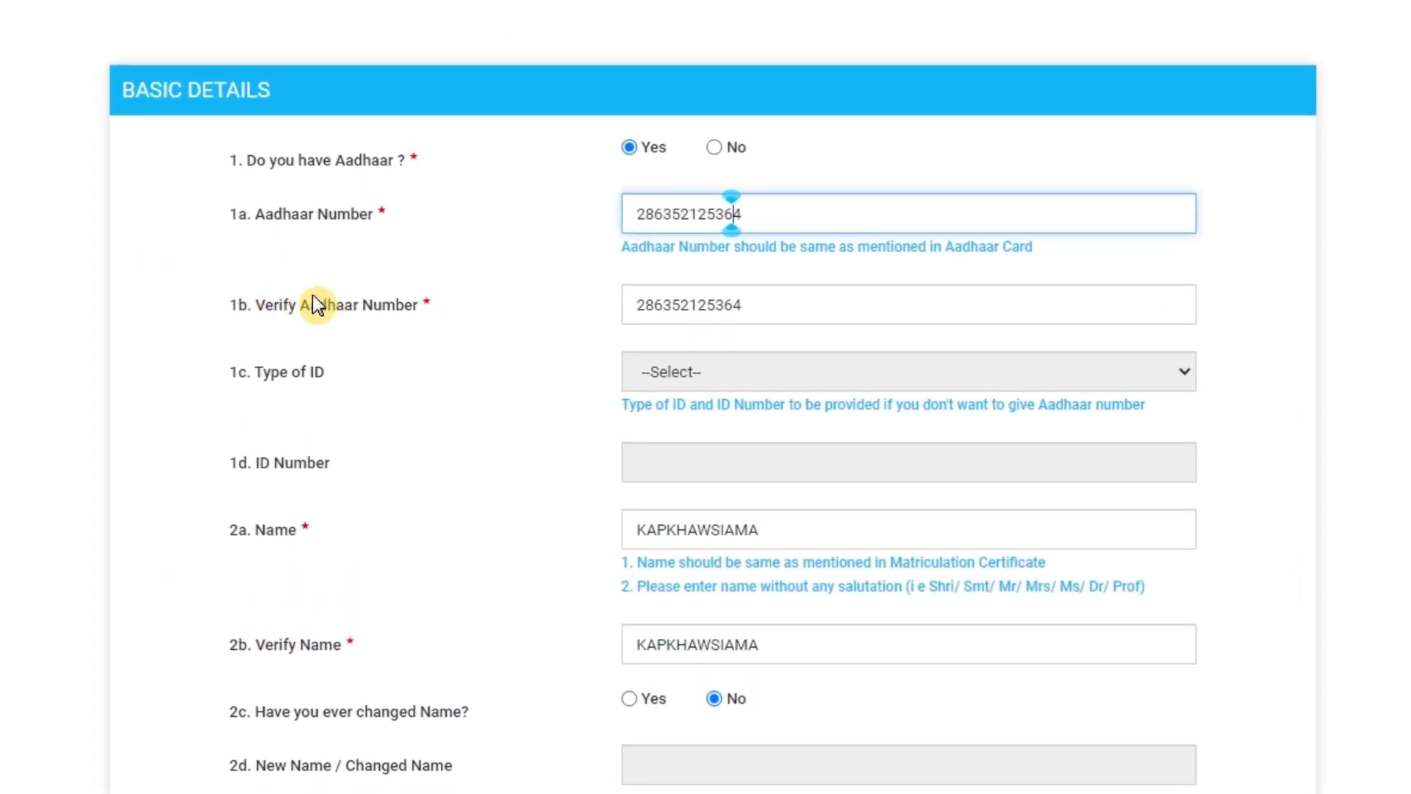
left_click_drag(300, 303, 421, 302)
left_click(430, 302)
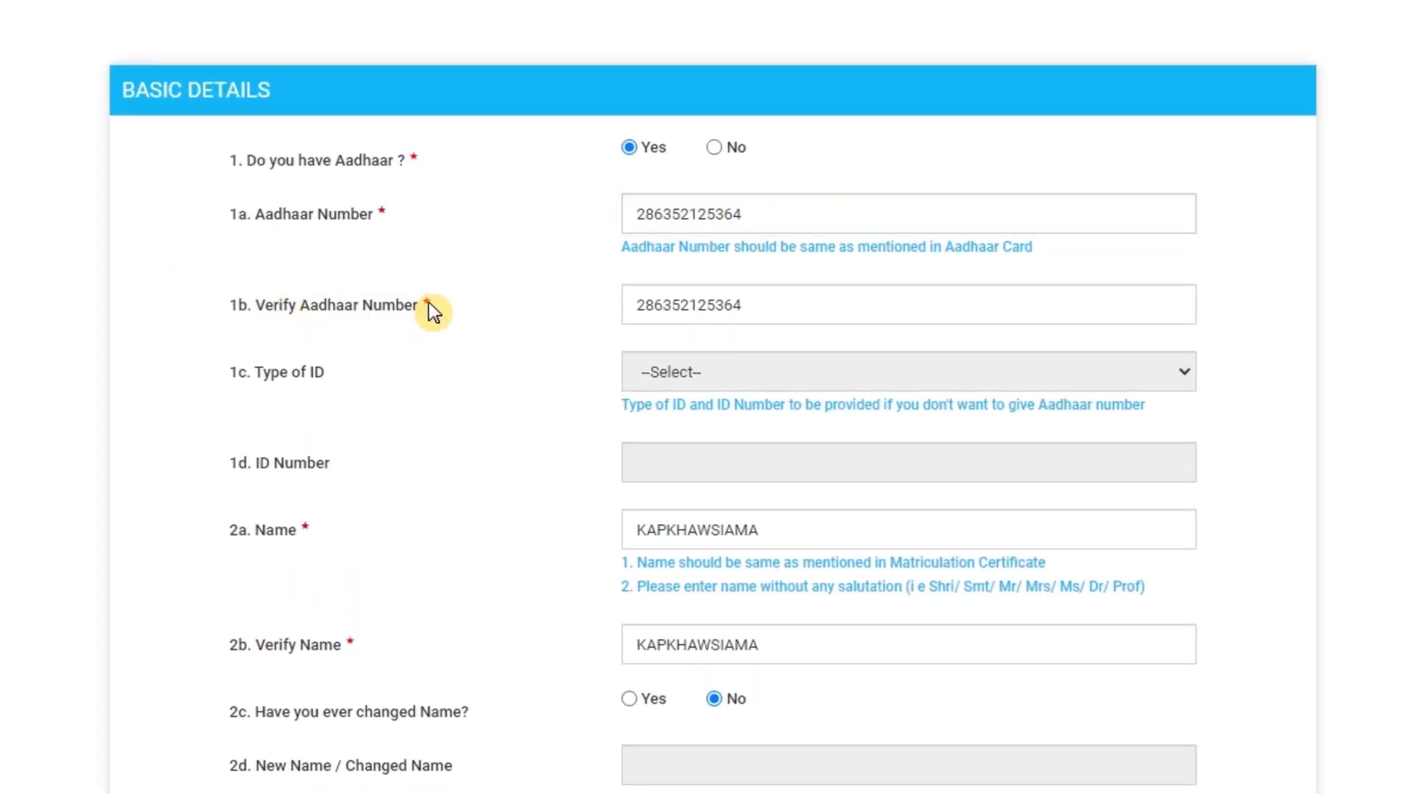
left_click(743, 307)
left_click(619, 301)
left_click_drag(927, 587, 1096, 588)
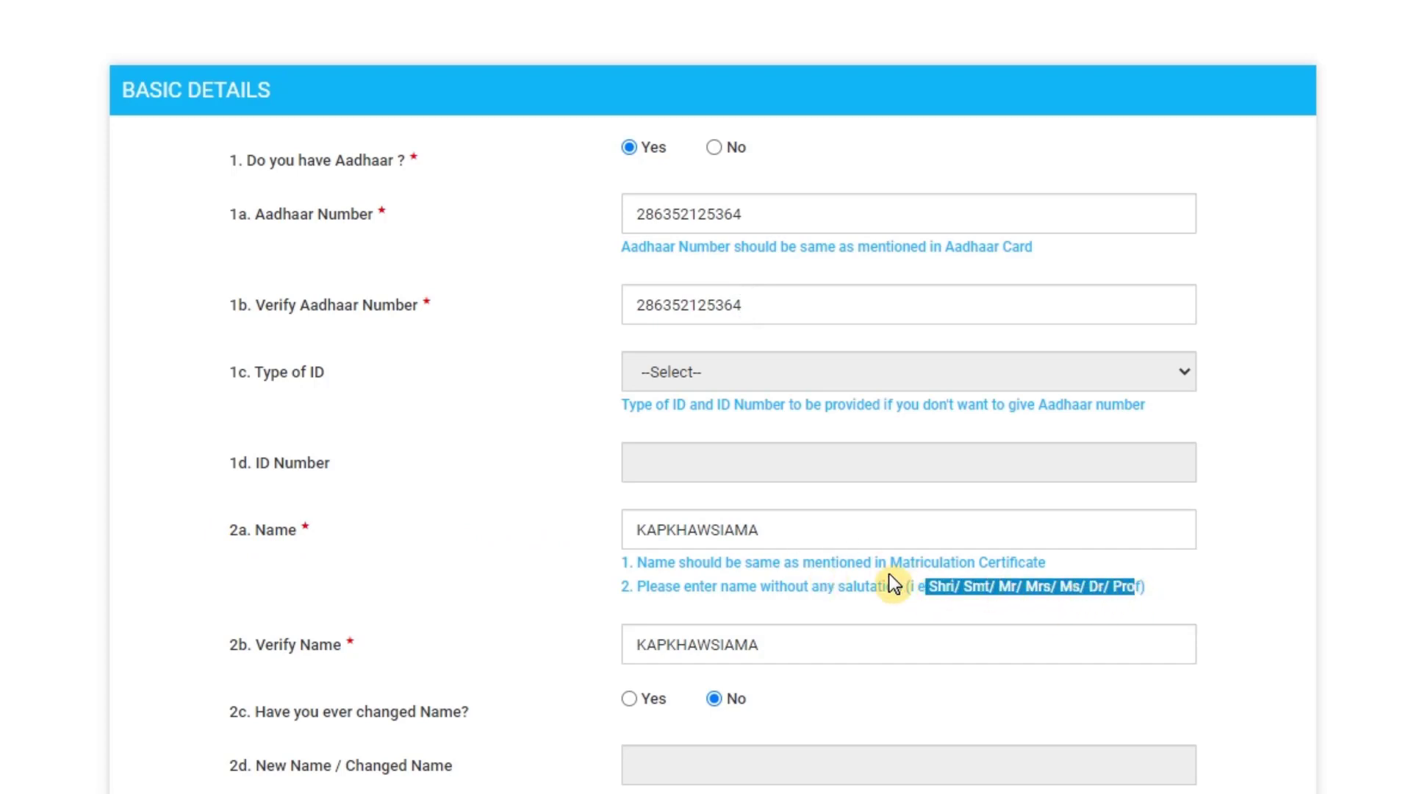
scroll(893, 584, "down", 5)
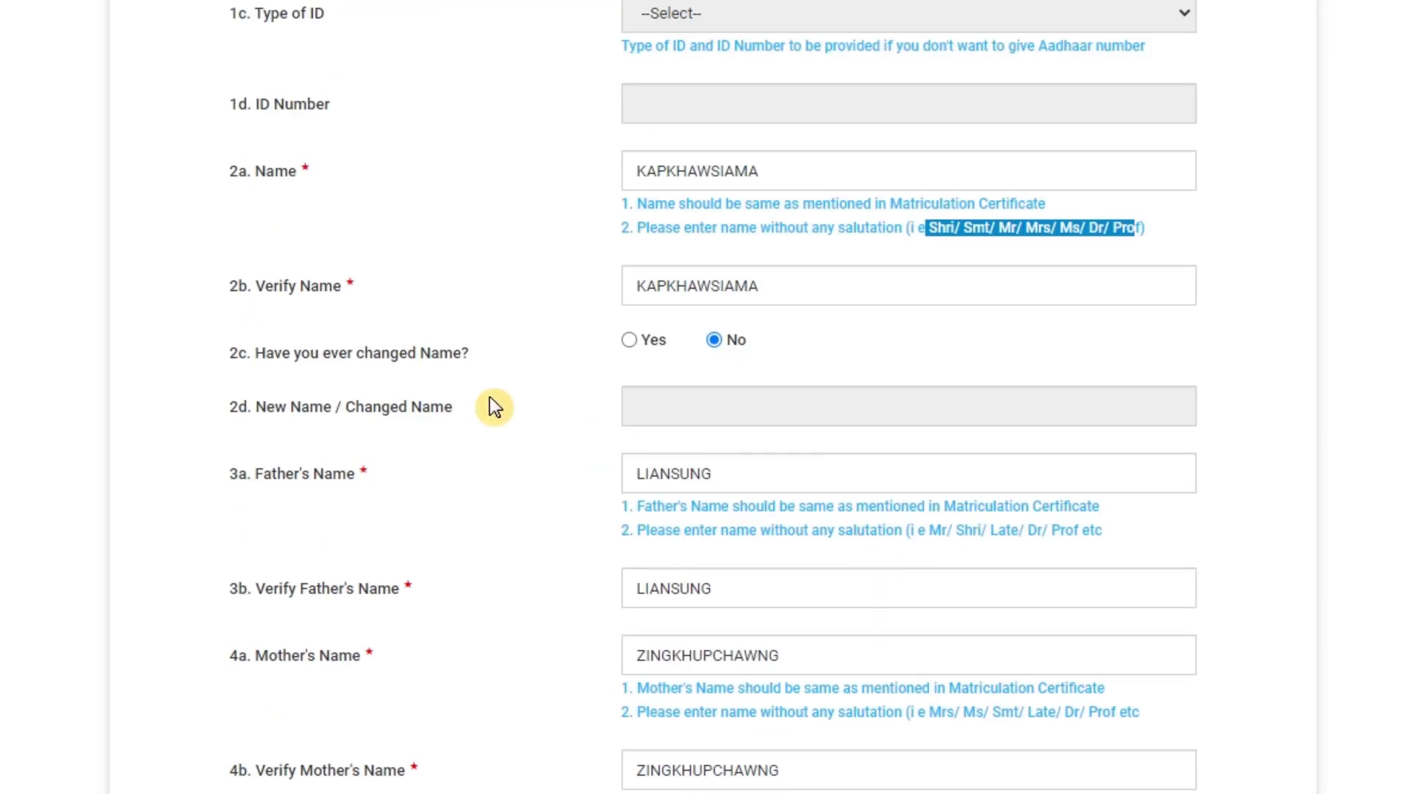
left_click(366, 303)
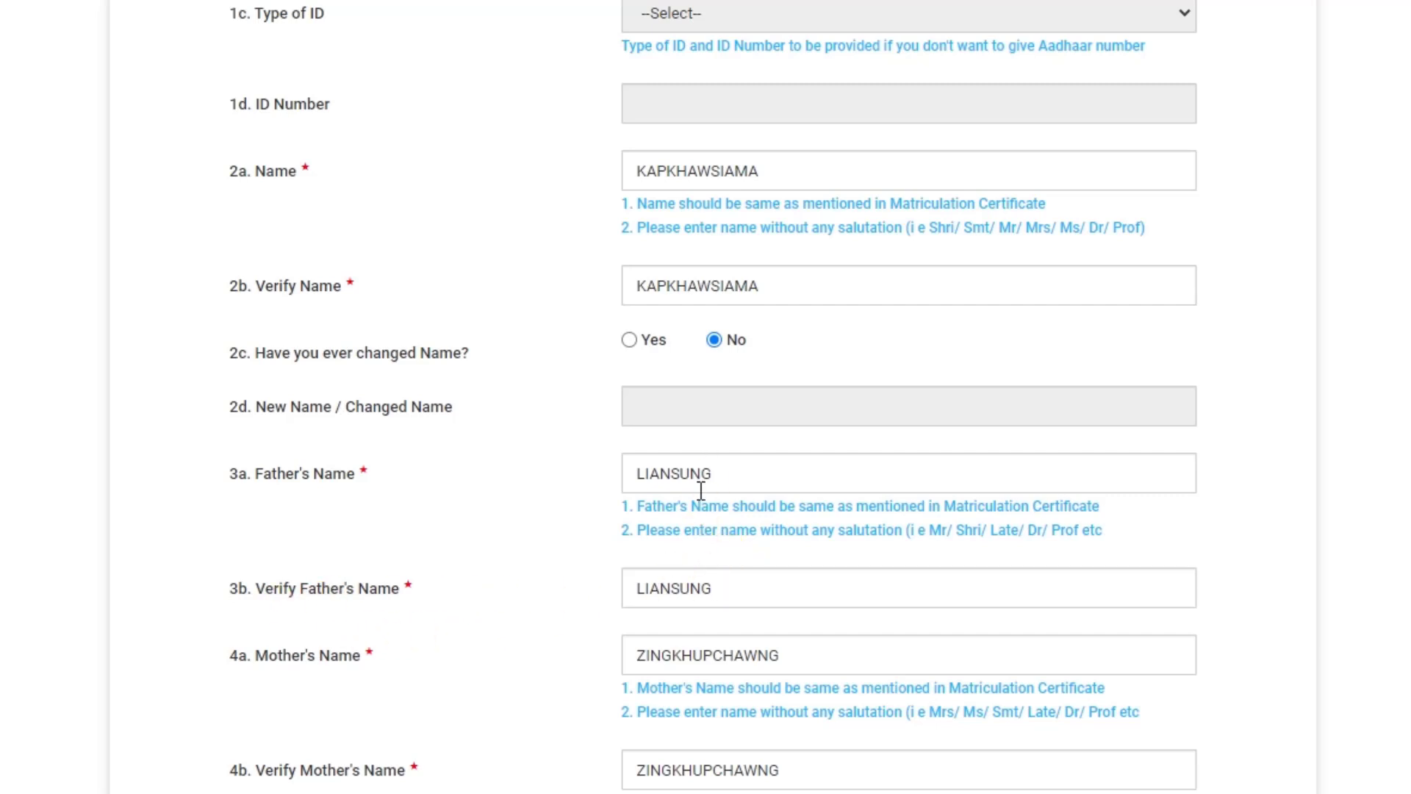
scroll(701, 490, "down", 8)
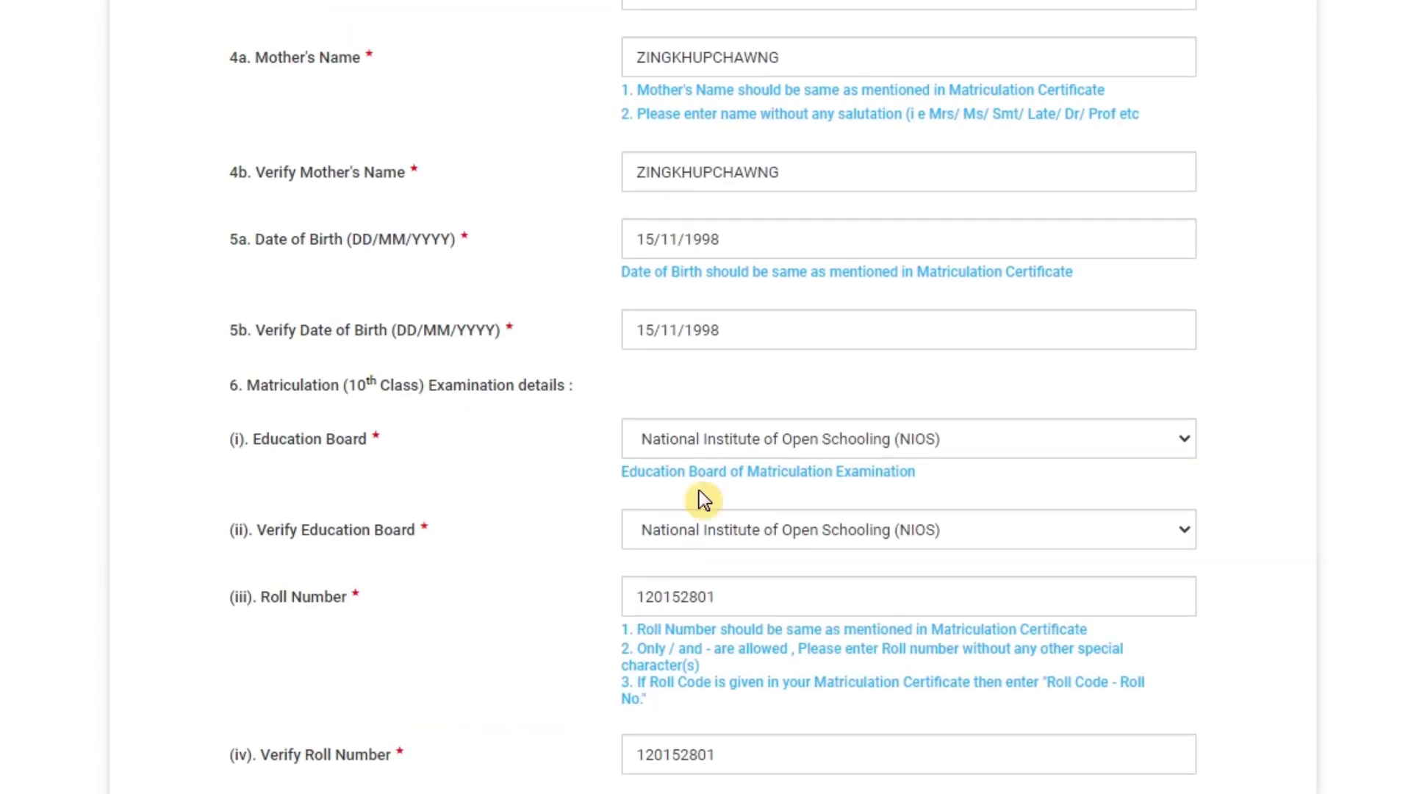
scroll(700, 491, "up", 2)
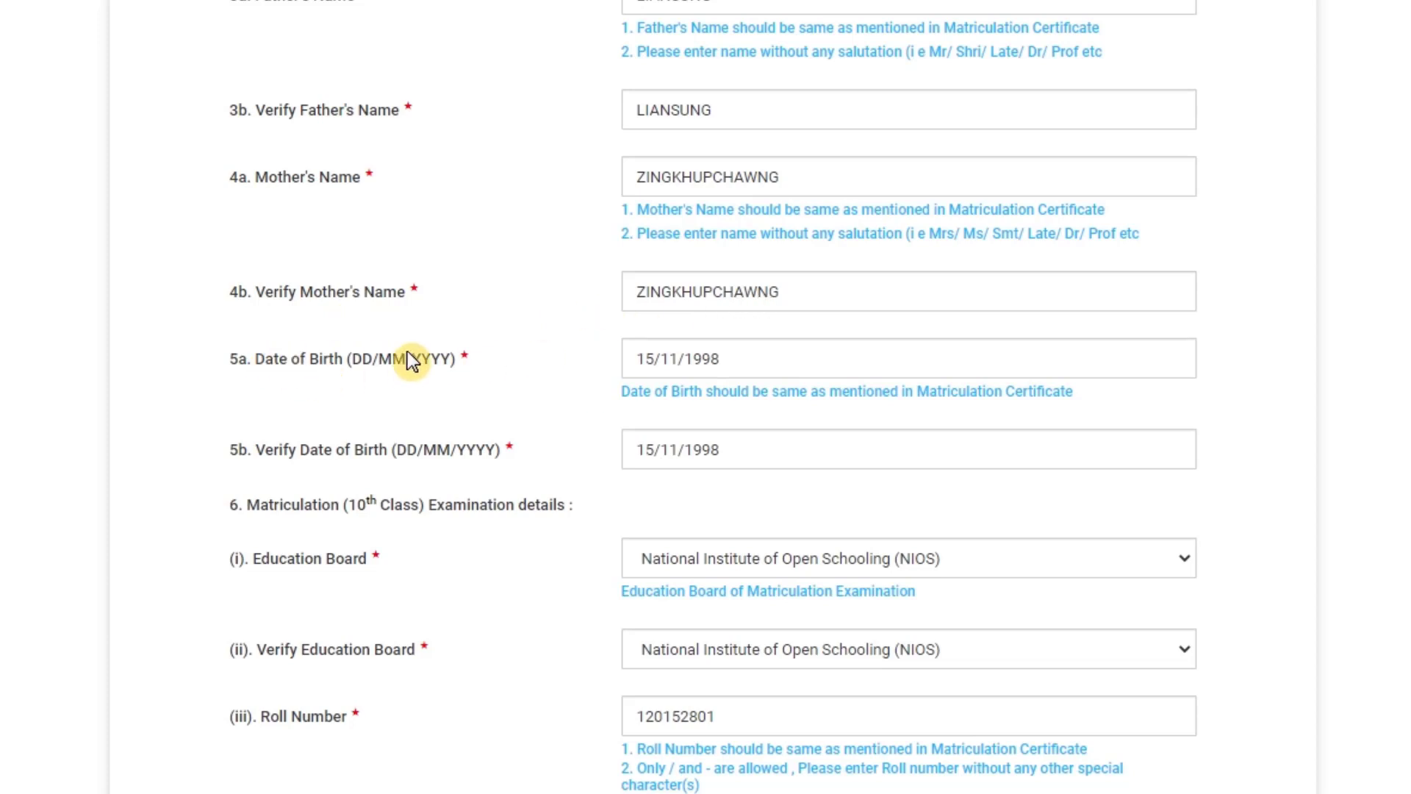
left_click(761, 358)
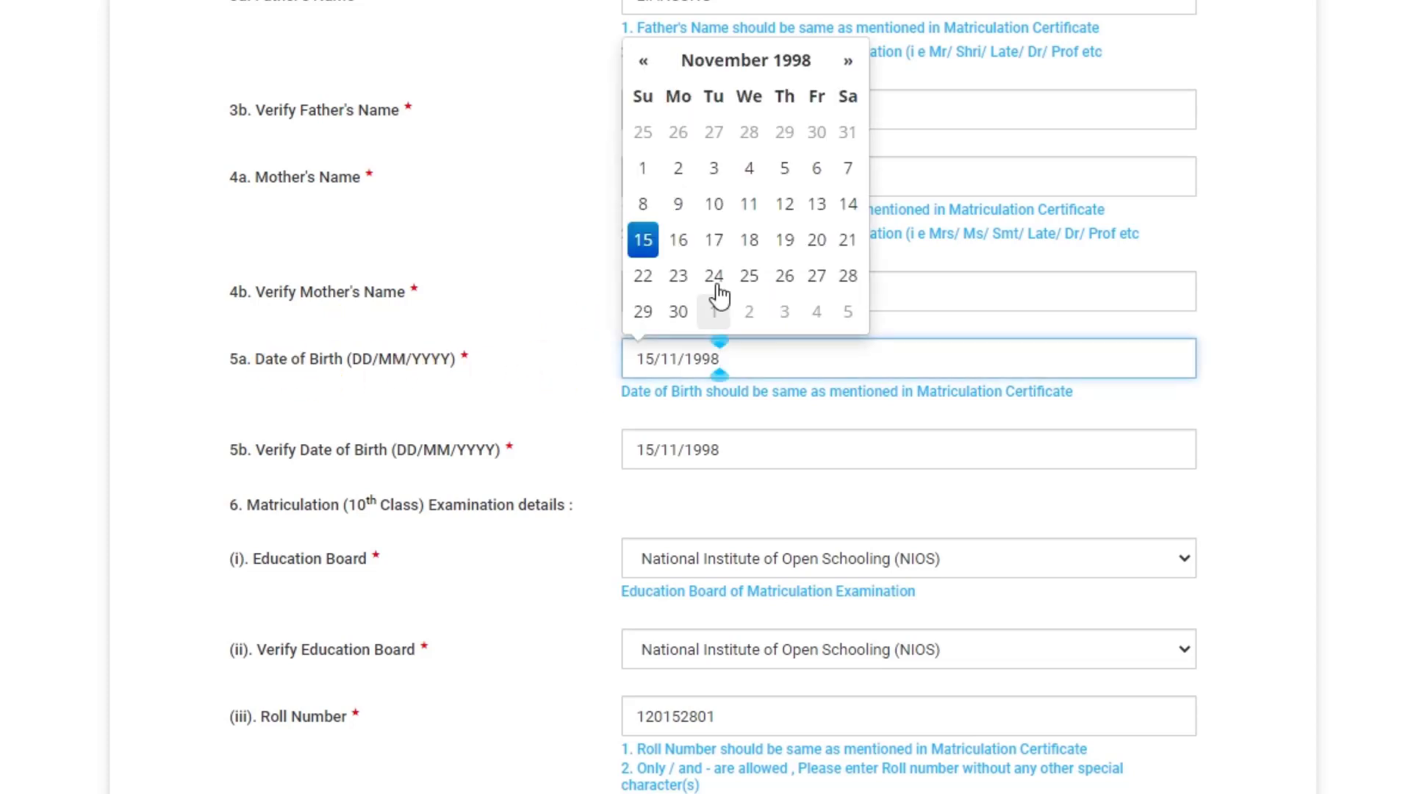
left_click(644, 243)
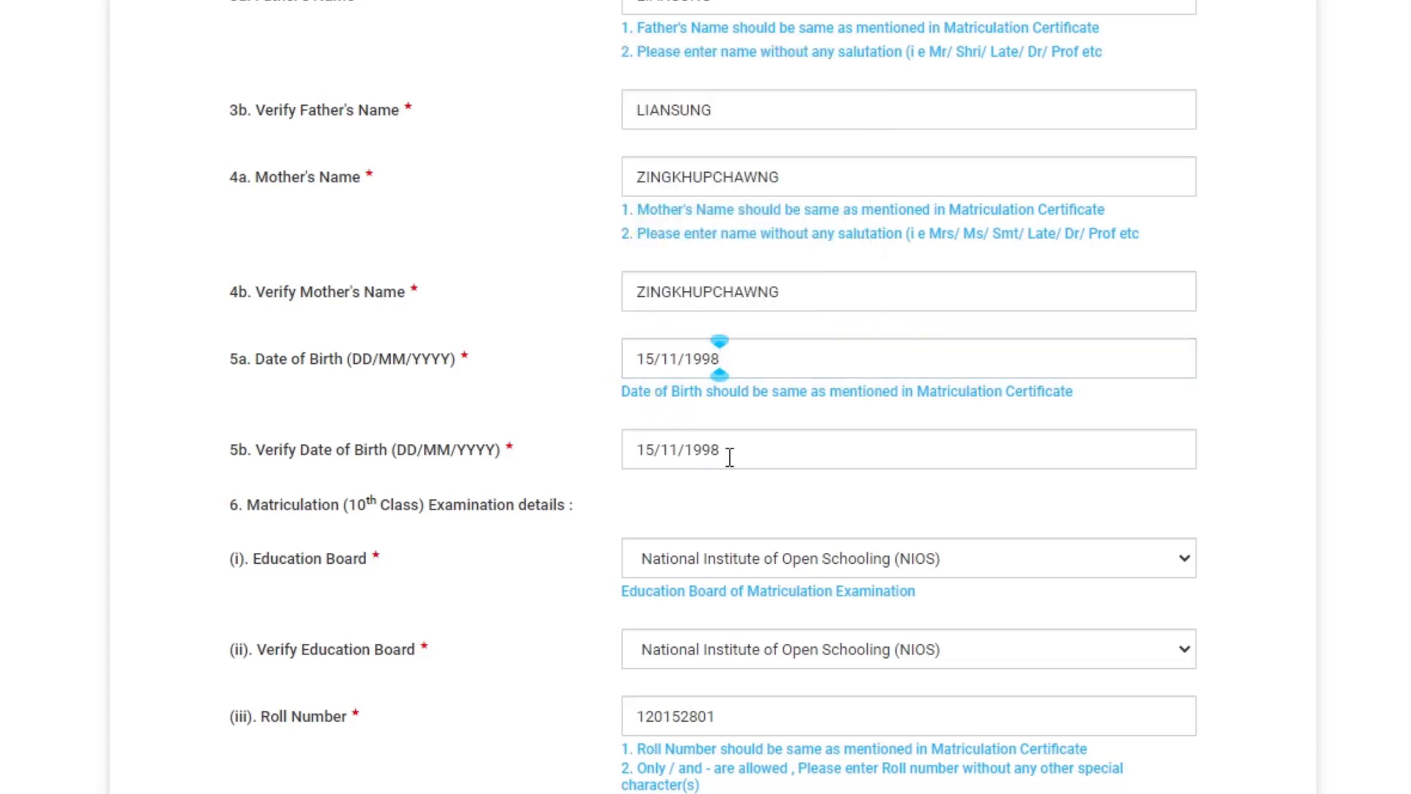
left_click(671, 452)
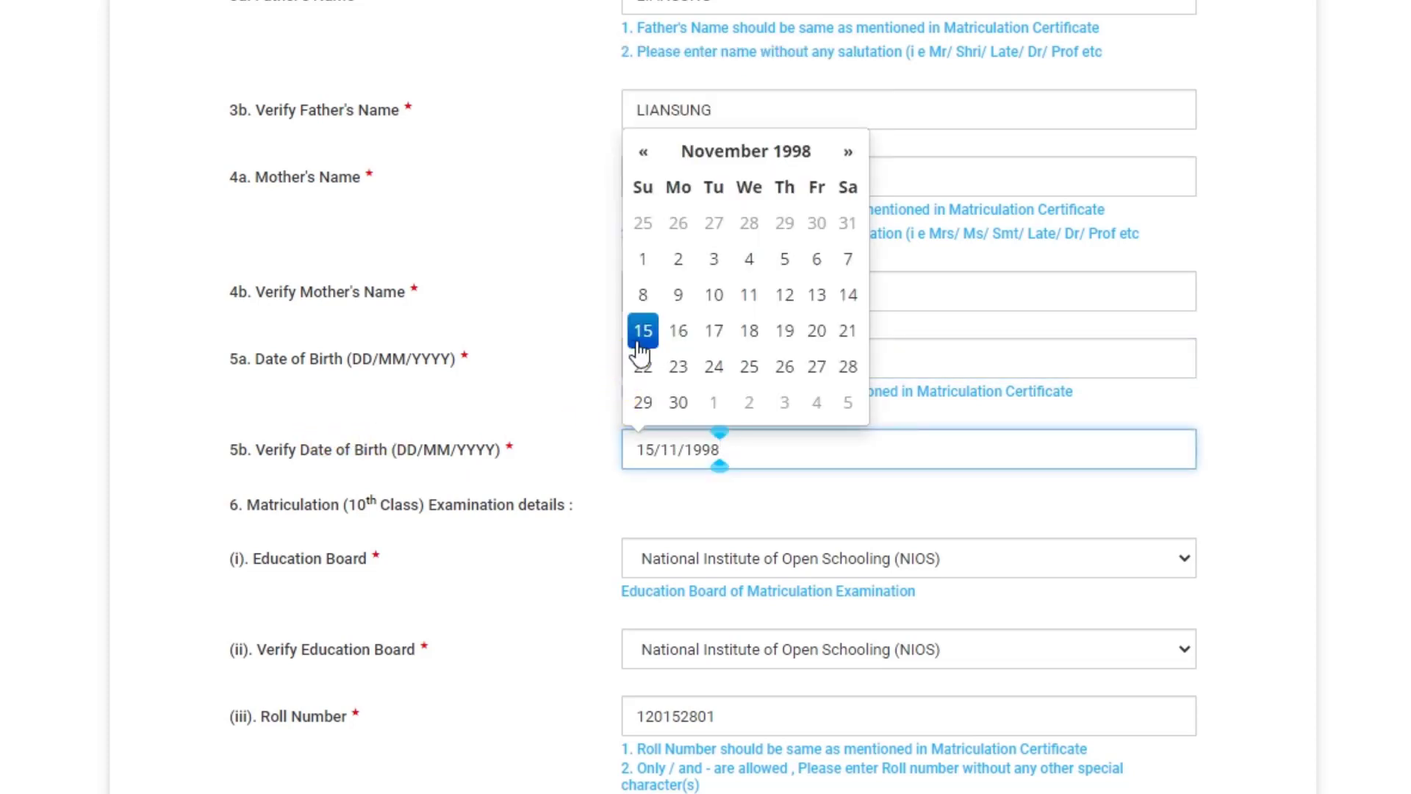
left_click(623, 397)
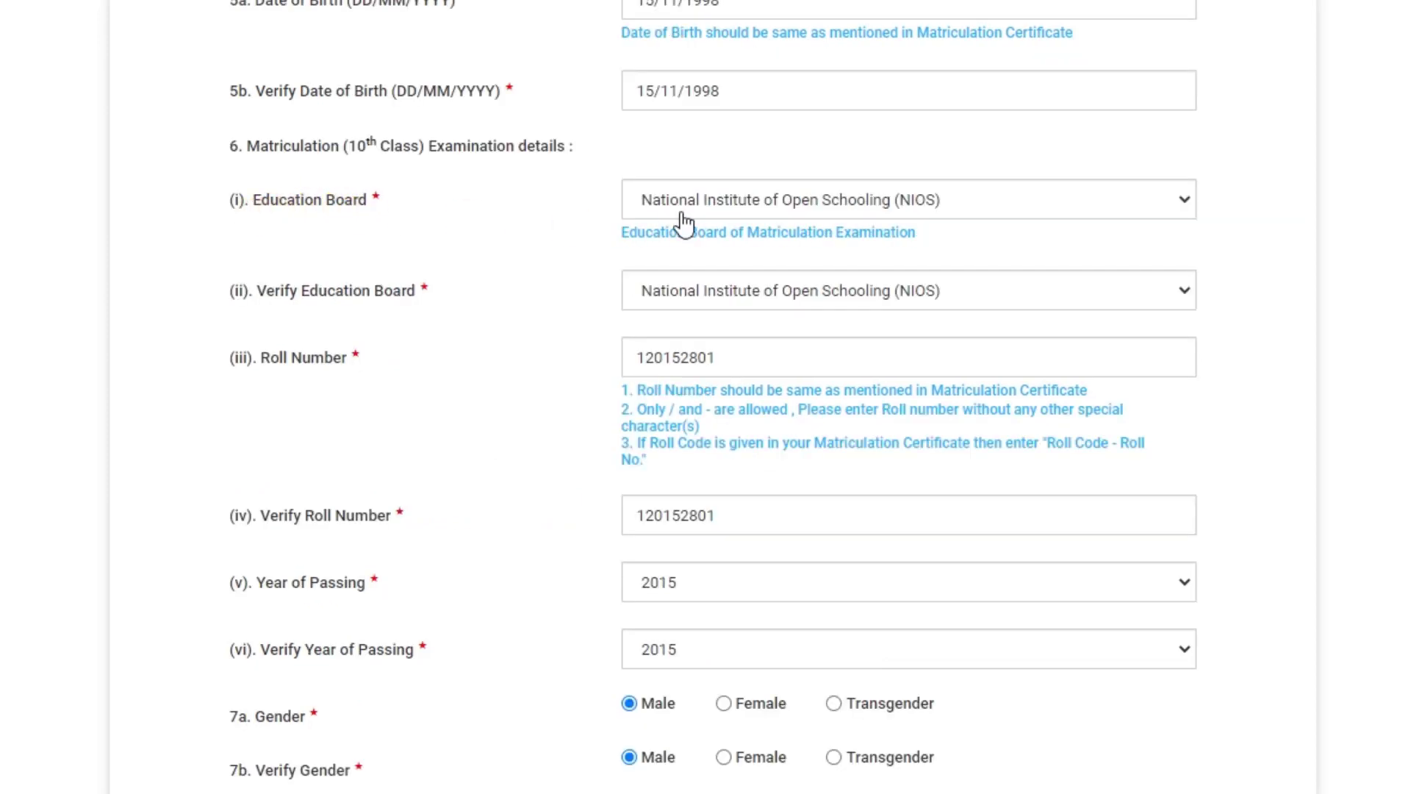
left_click(950, 207)
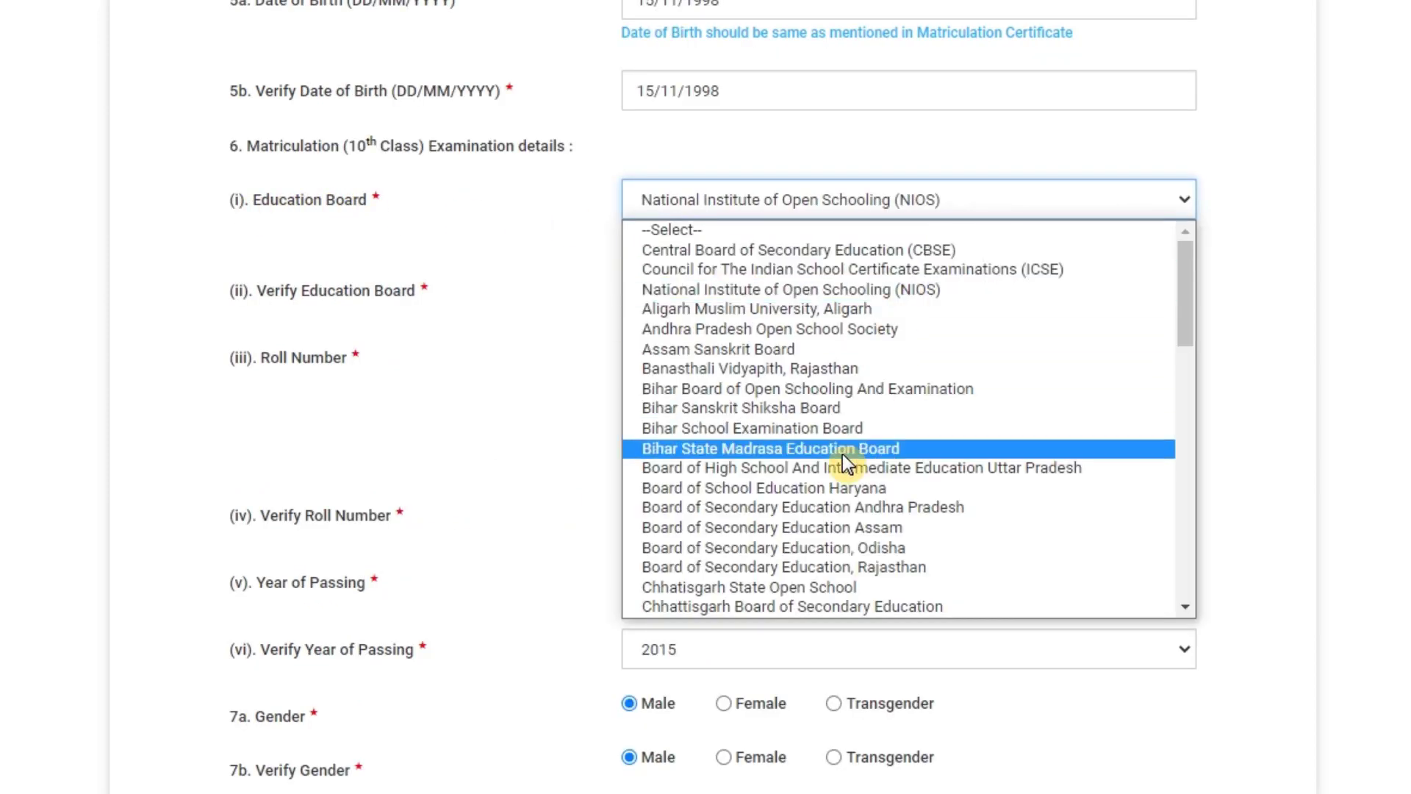
scroll(843, 453, "down", 12)
scroll(843, 453, "up", 4)
scroll(842, 453, "up", 2)
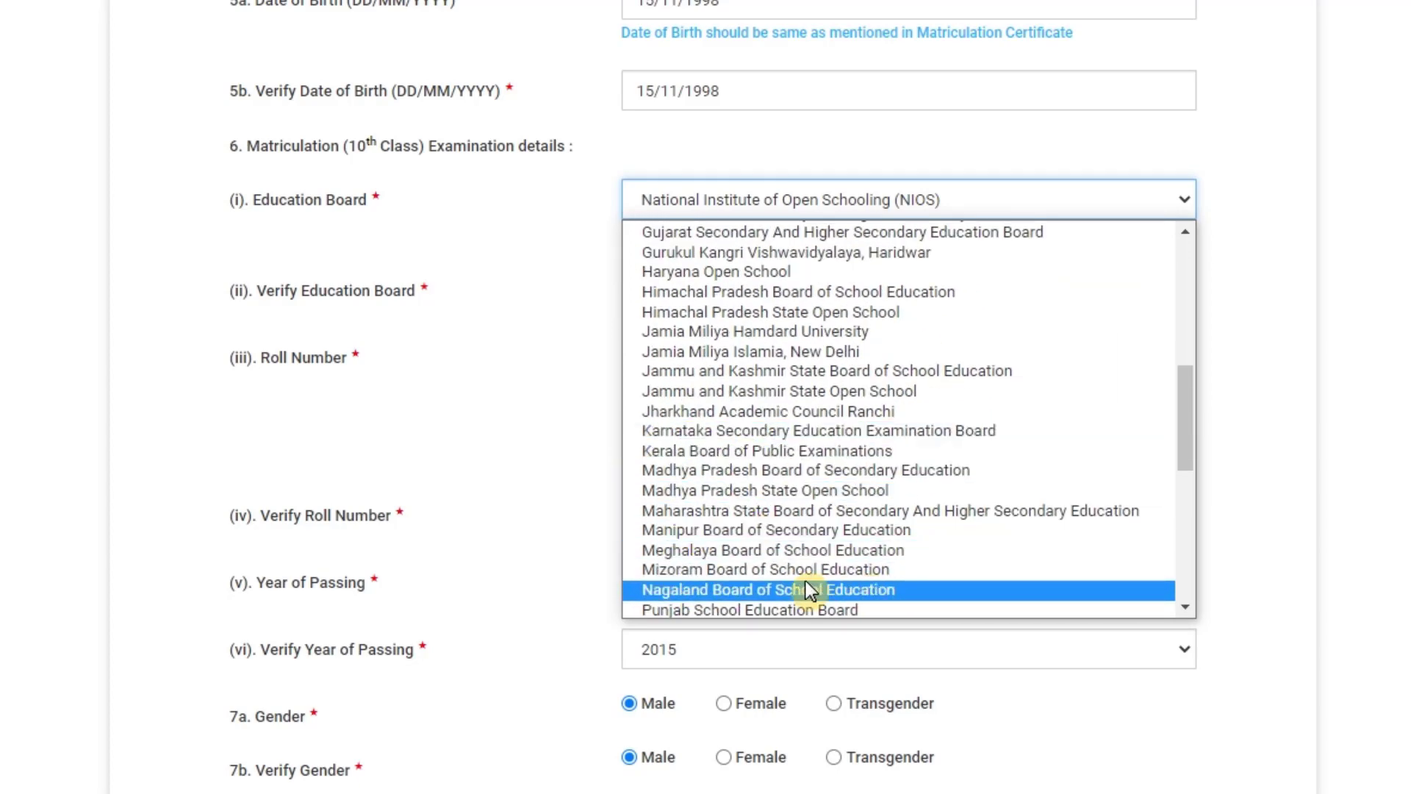
left_click(790, 201)
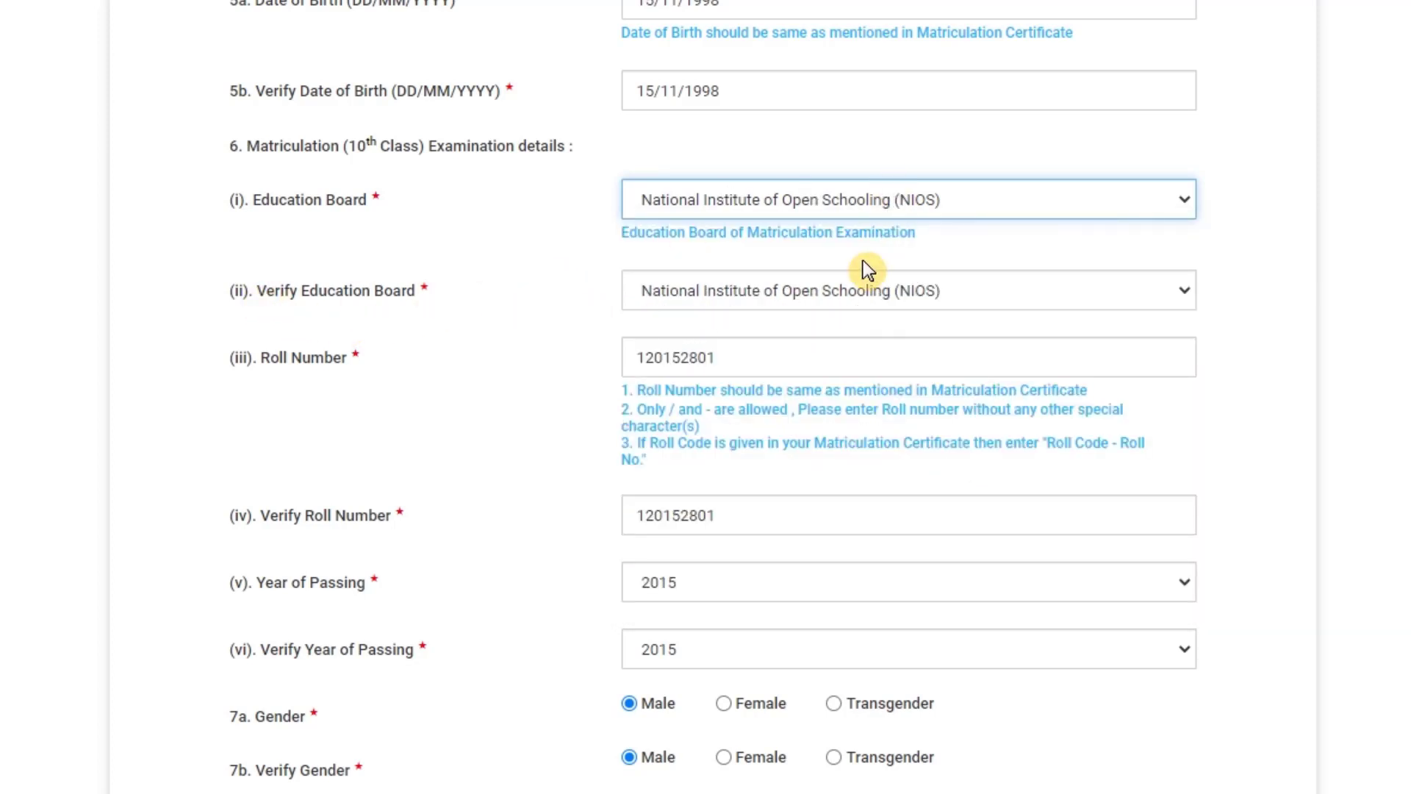
left_click(727, 357)
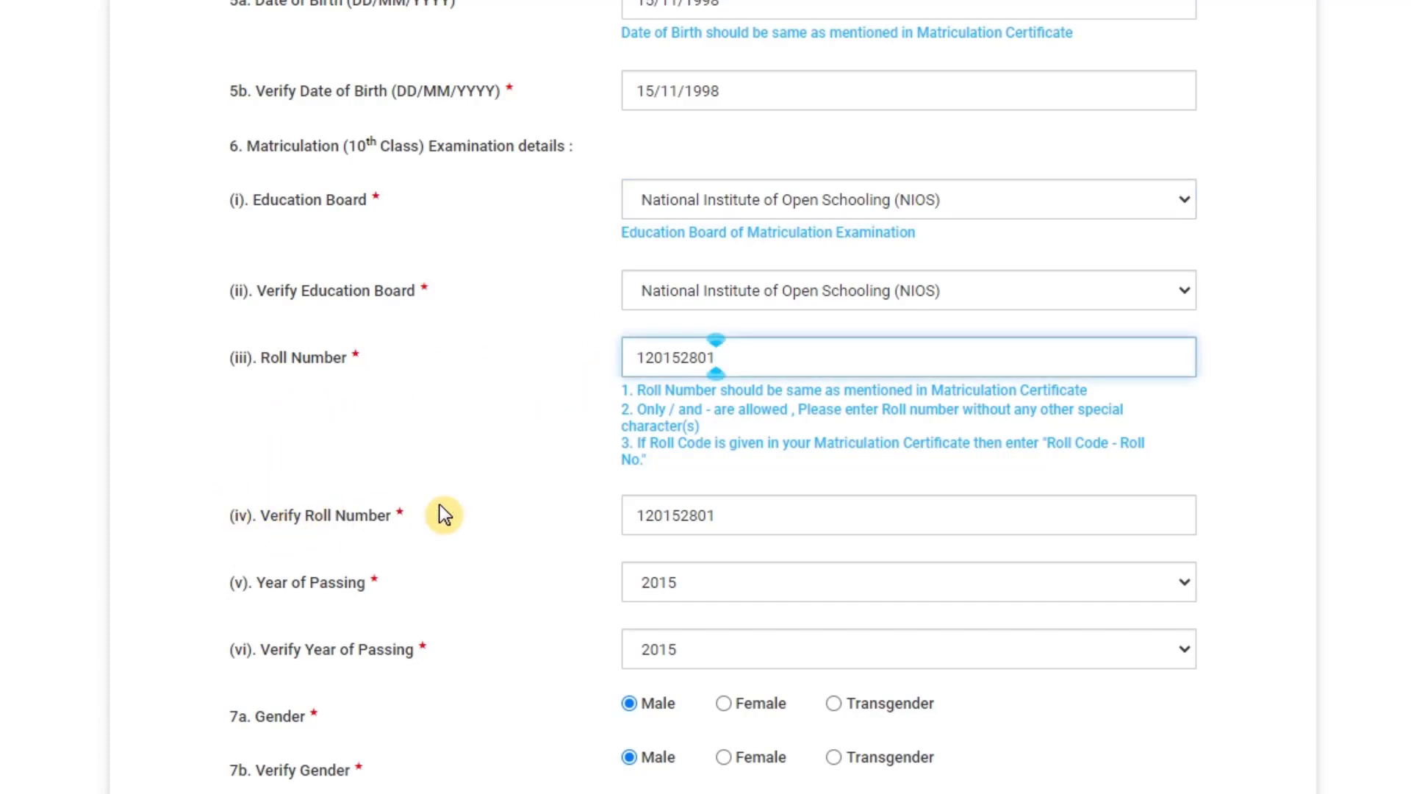
left_click(744, 514)
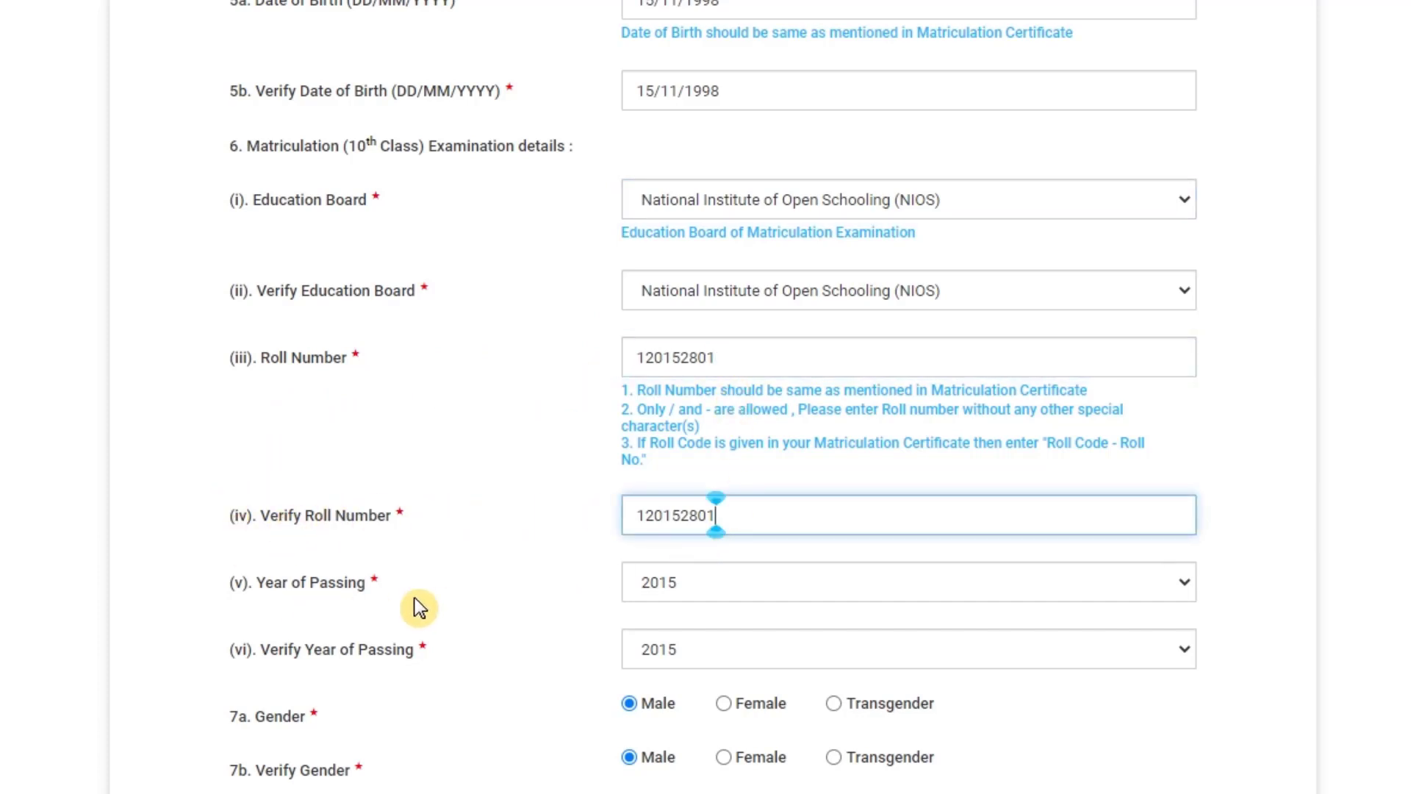
left_click(703, 598)
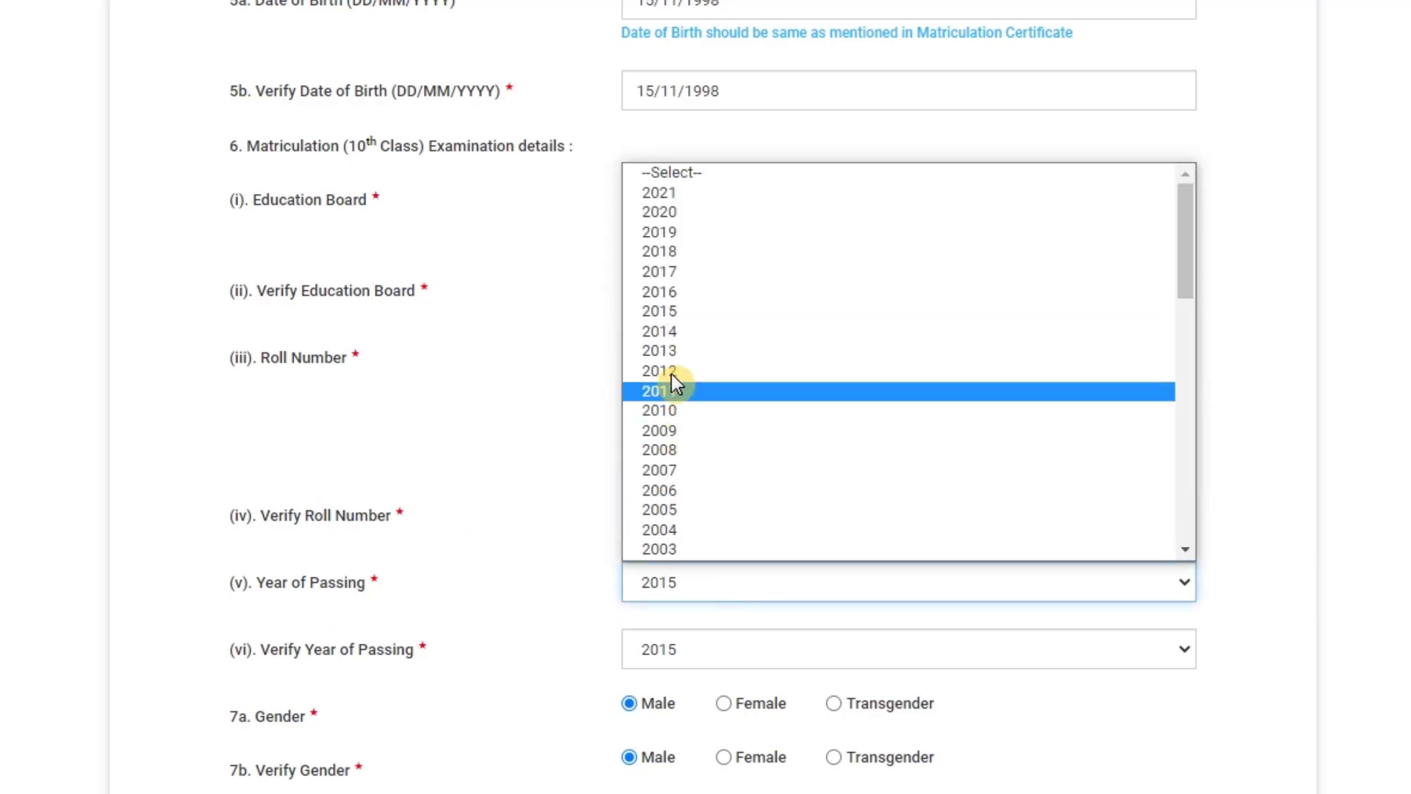
left_click(686, 319)
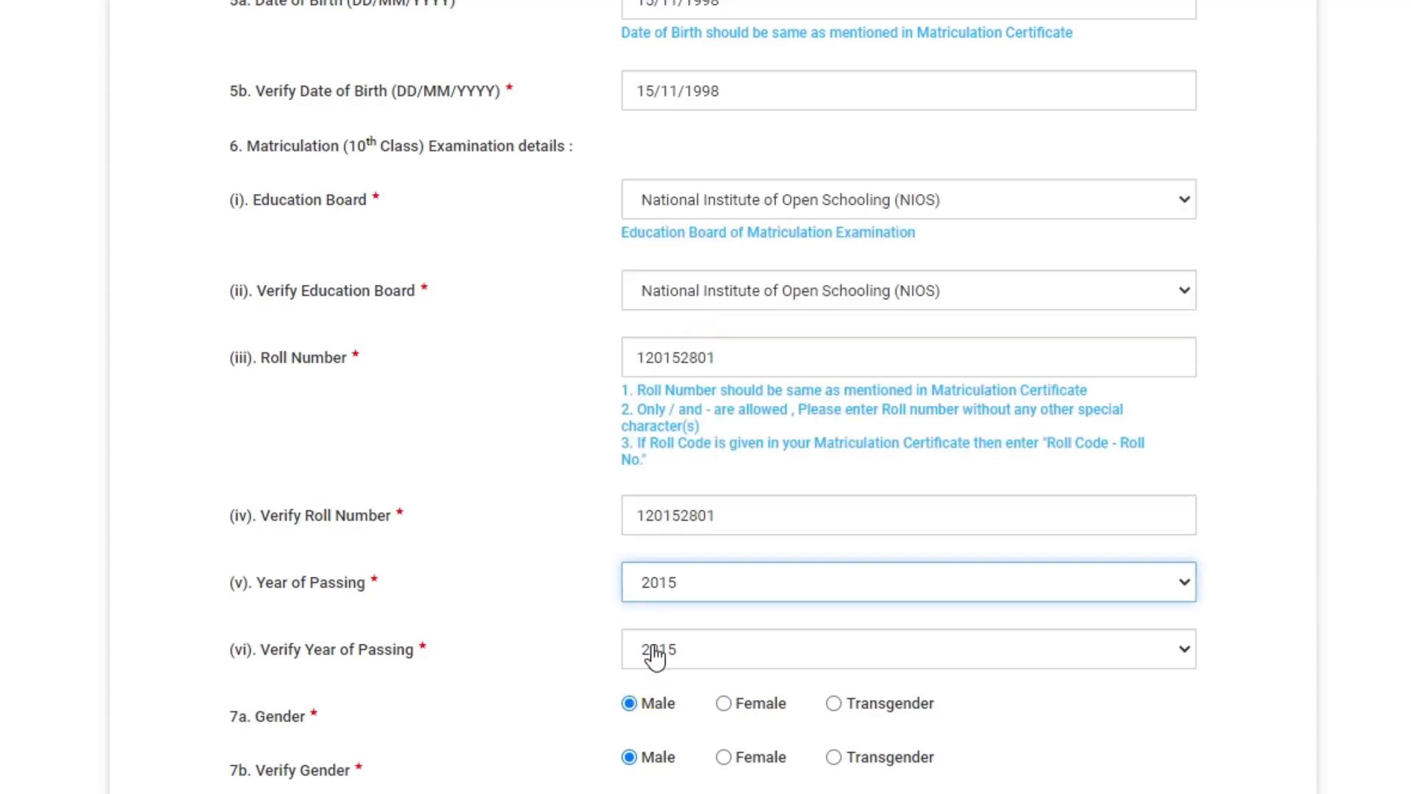
scroll(654, 656, "down", 5)
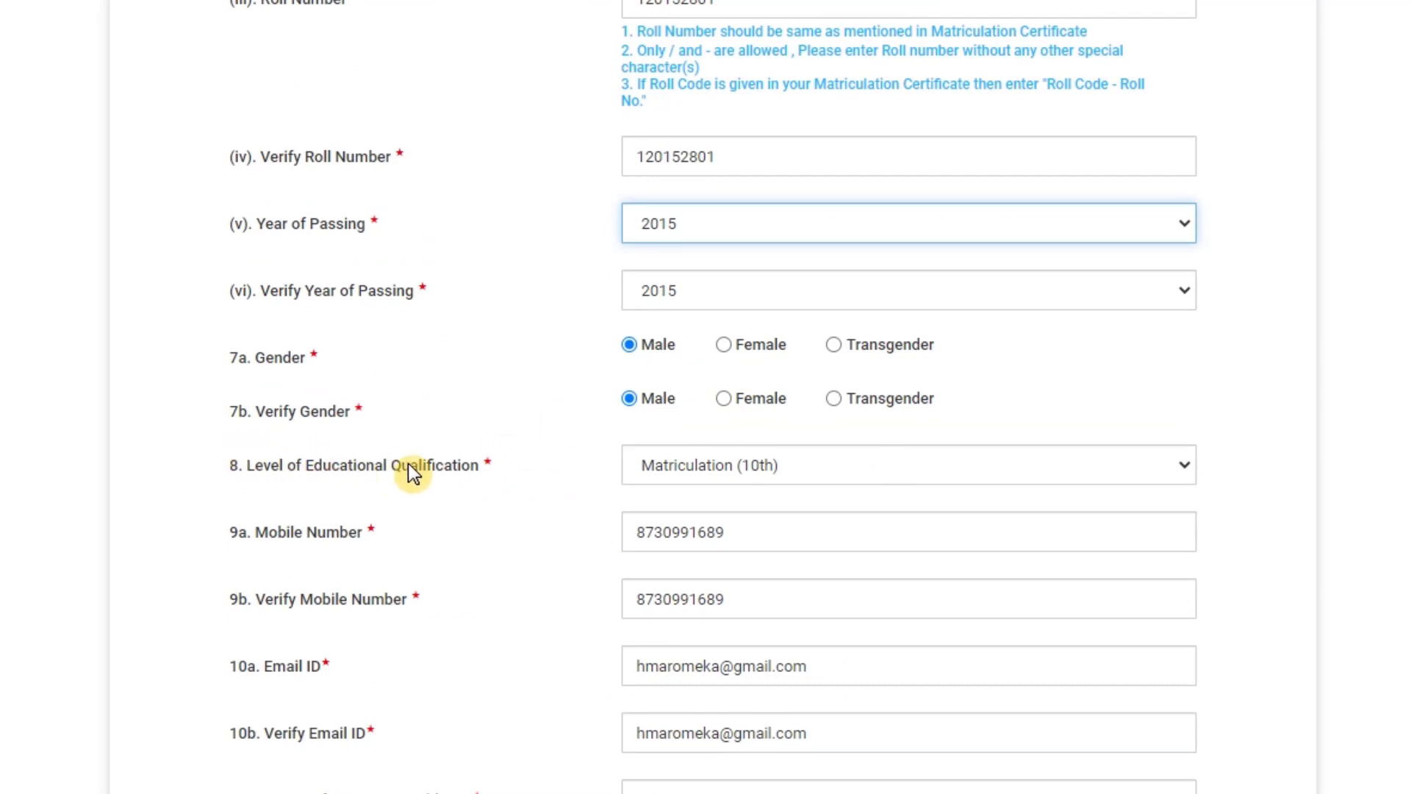
Keep Matriculation (10th) as the qualification level
left_click(791, 474)
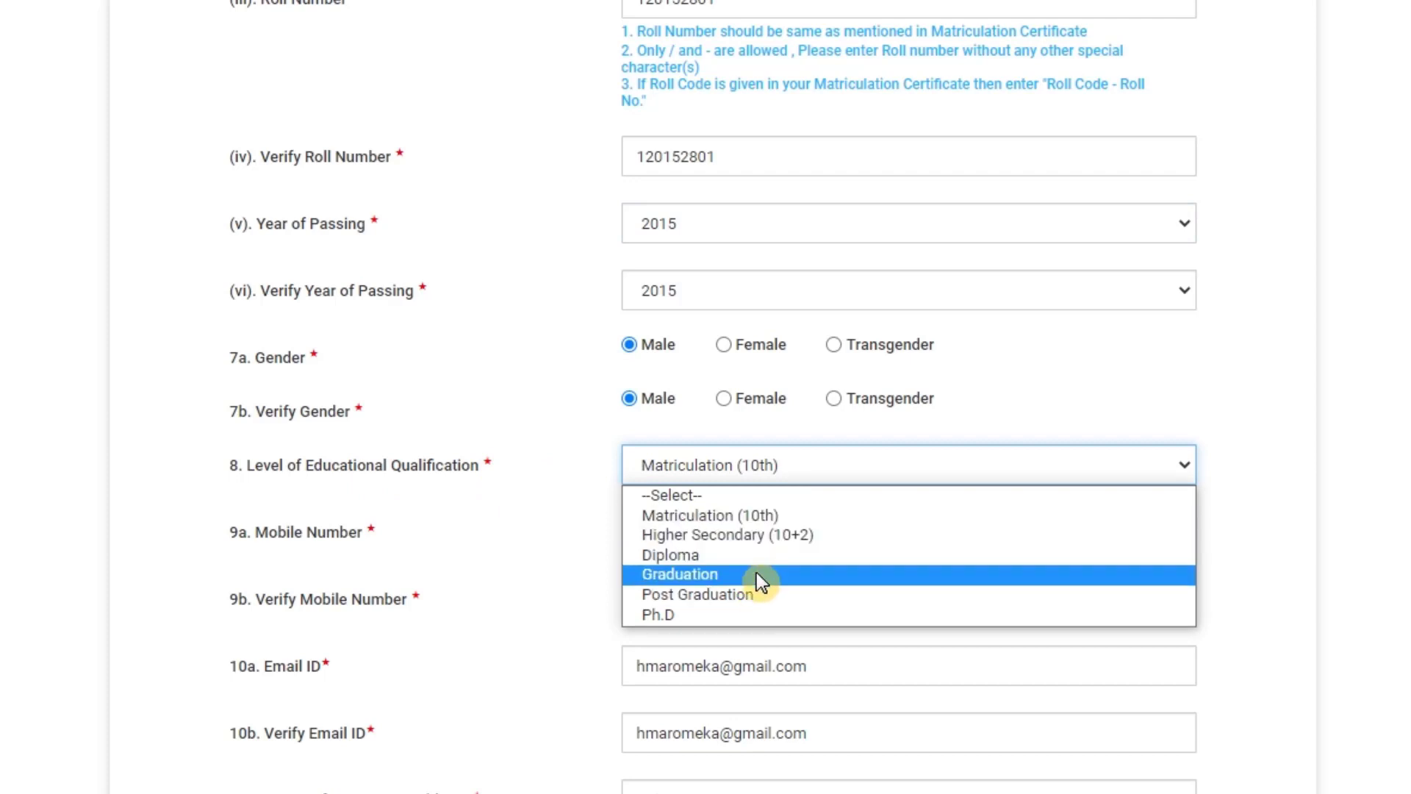
left_click(757, 463)
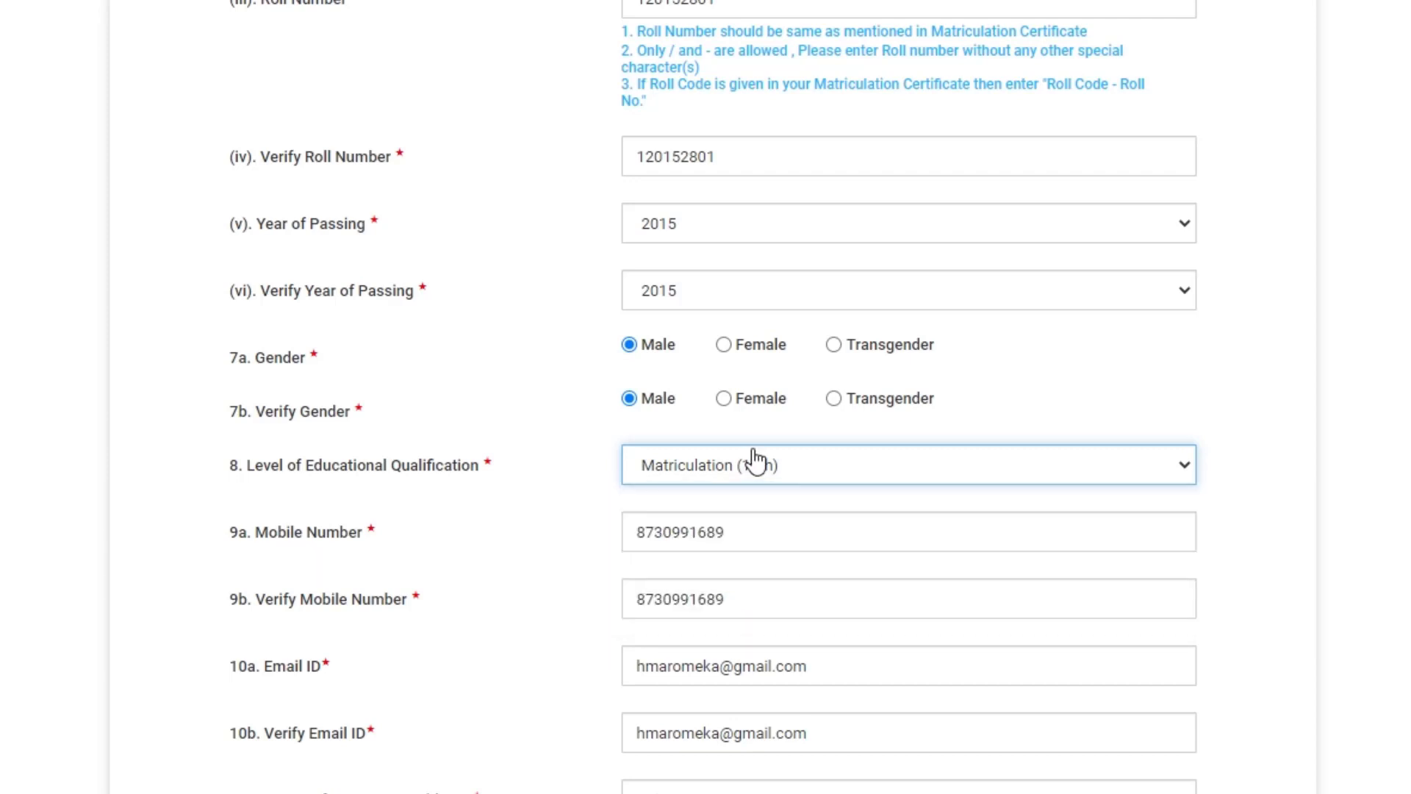
scroll(710, 526, "down", 2)
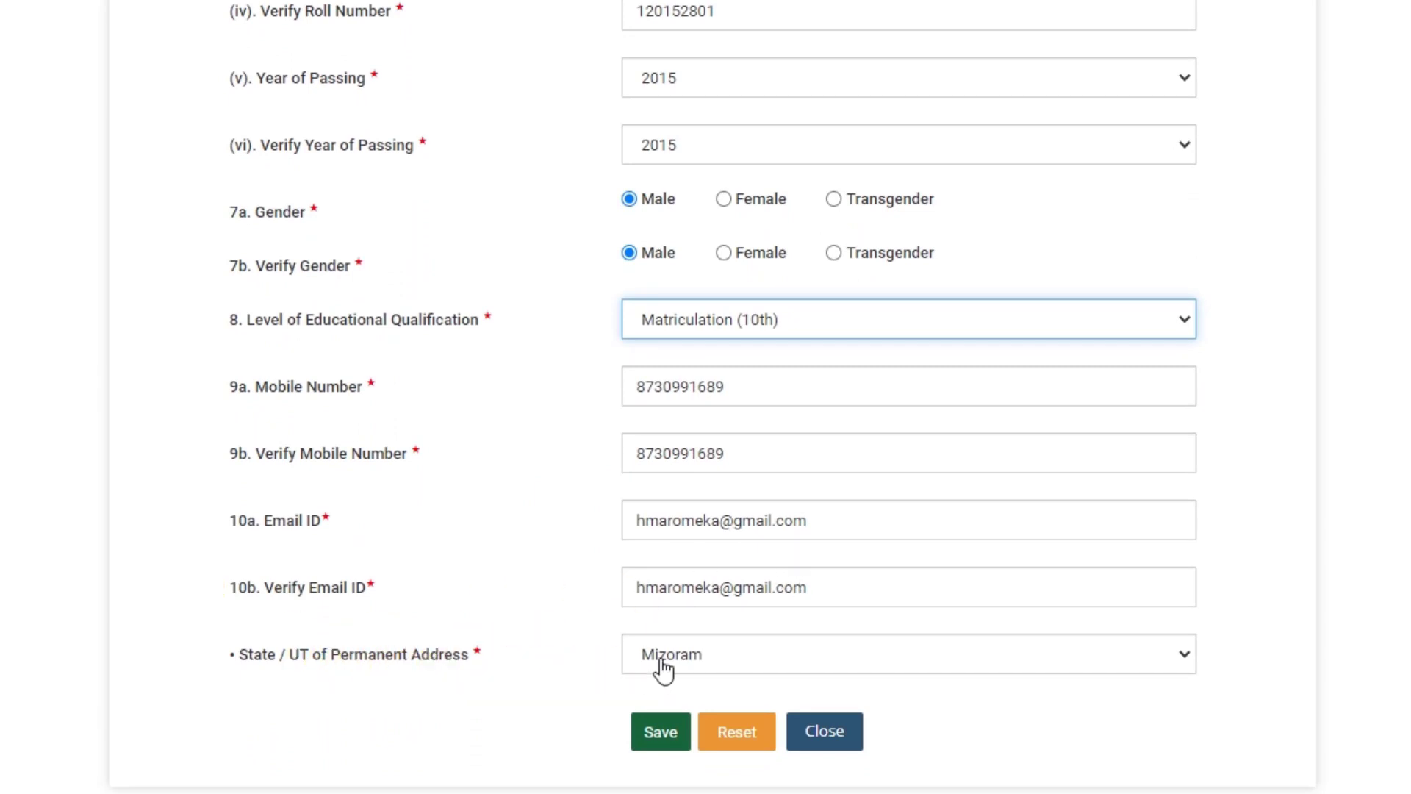
Keep Mizoram as the permanent-address state and save the basic registration details
left_click(706, 665)
left_click(694, 622)
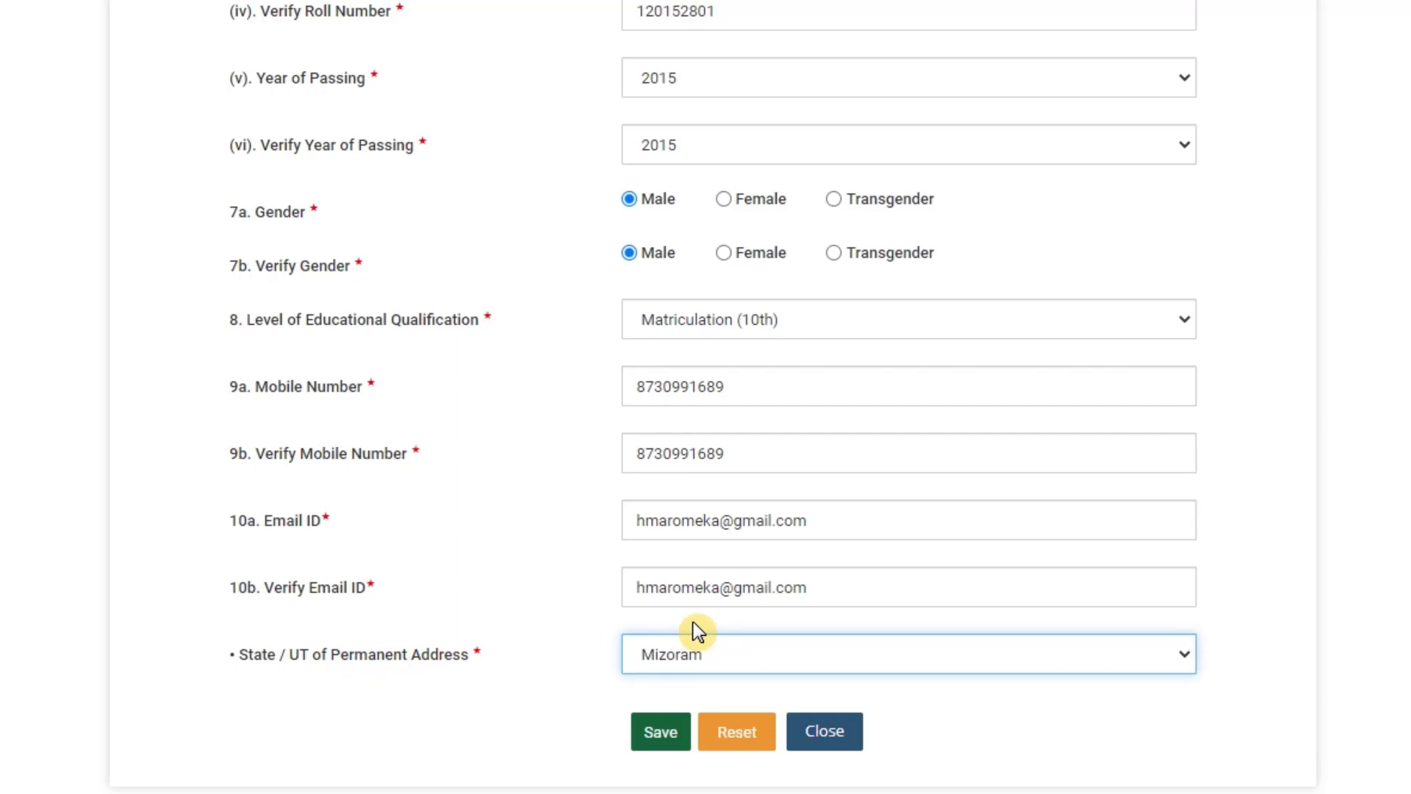
left_click(692, 662)
scroll(708, 528, "down", 1)
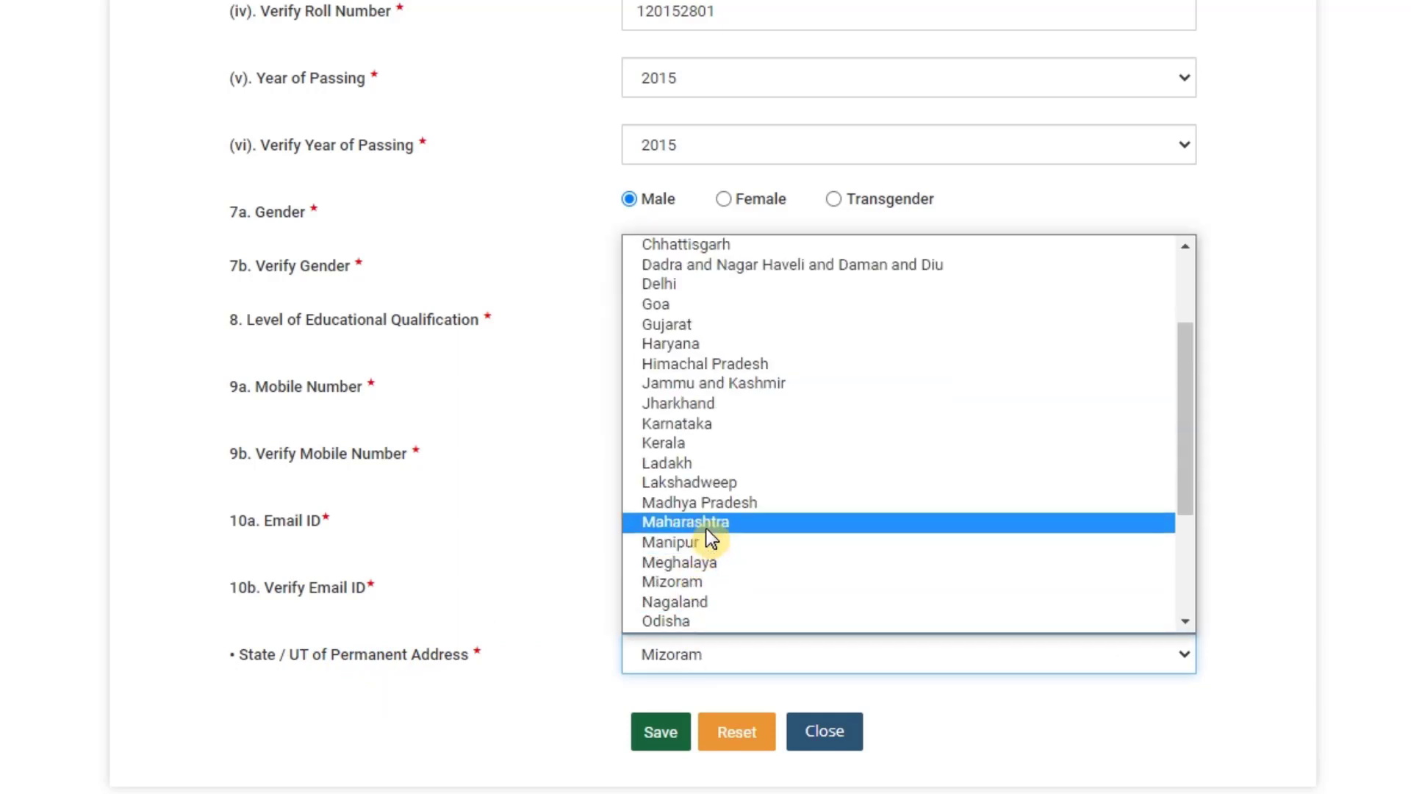
left_click(717, 663)
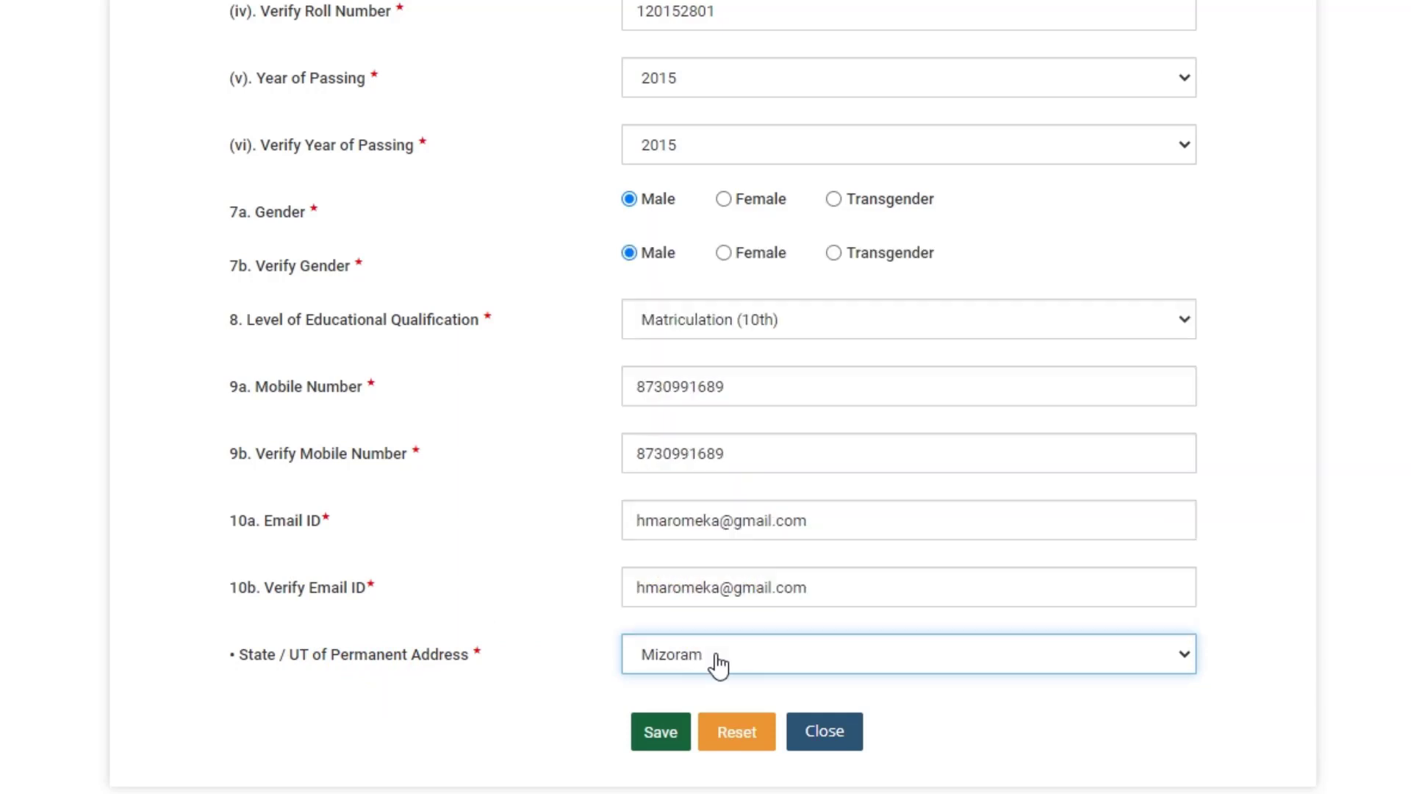
left_click(666, 731)
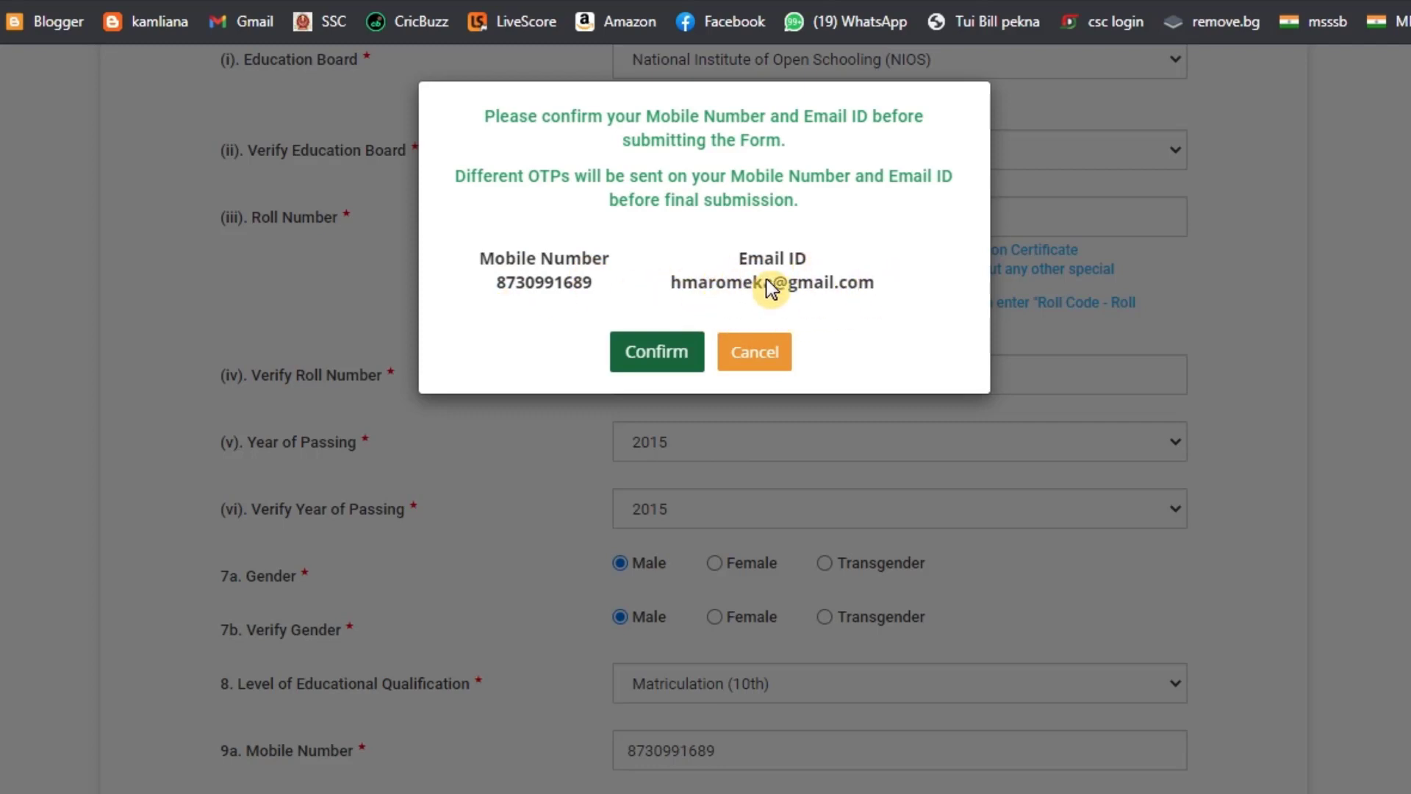
Confirm the mobile number and email, then dismiss the notice about the 14-day completion deadline
left_click(647, 351)
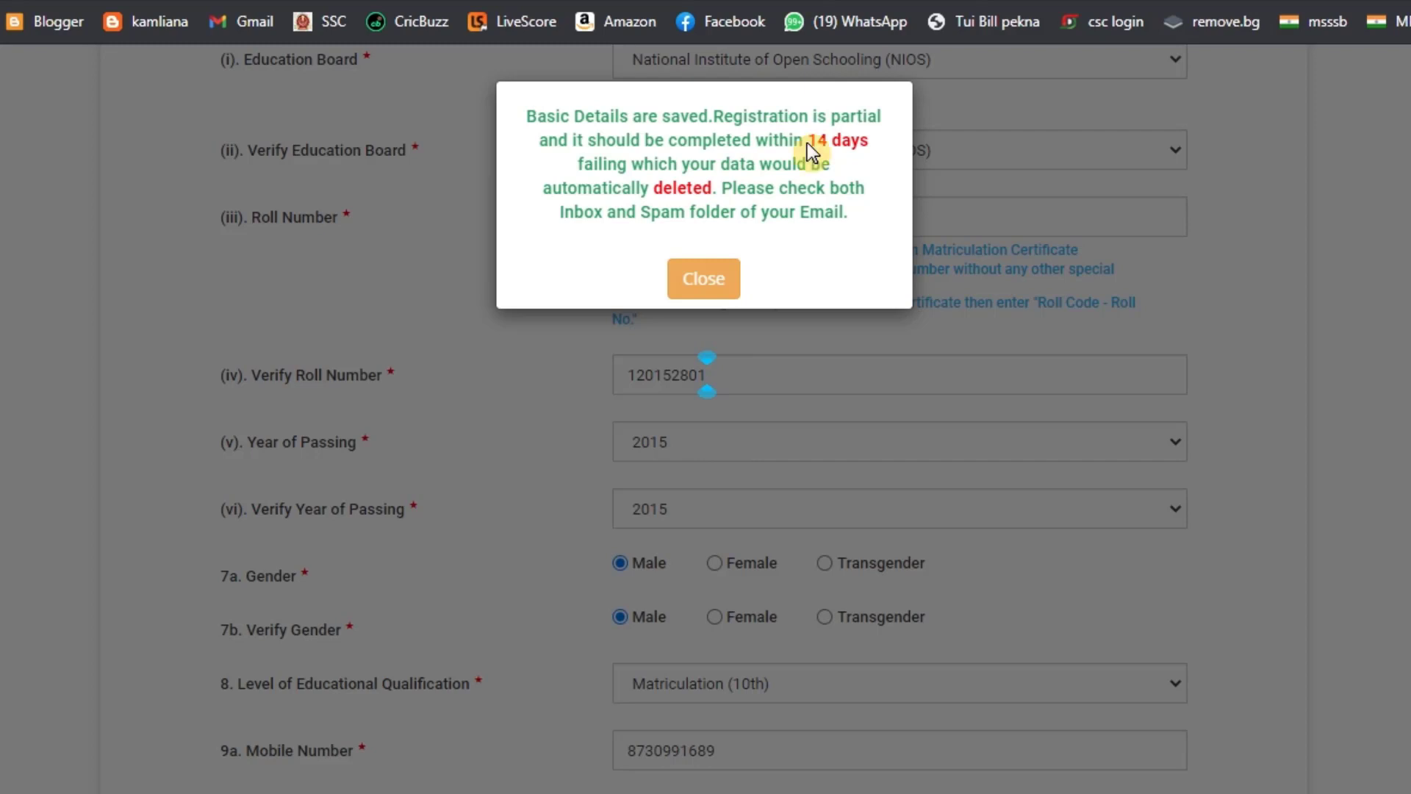
mouse_move(807, 142)
left_mouse_down()
mouse_move(862, 145)
mouse_move(796, 151)
left_mouse_up()
left_click(863, 156)
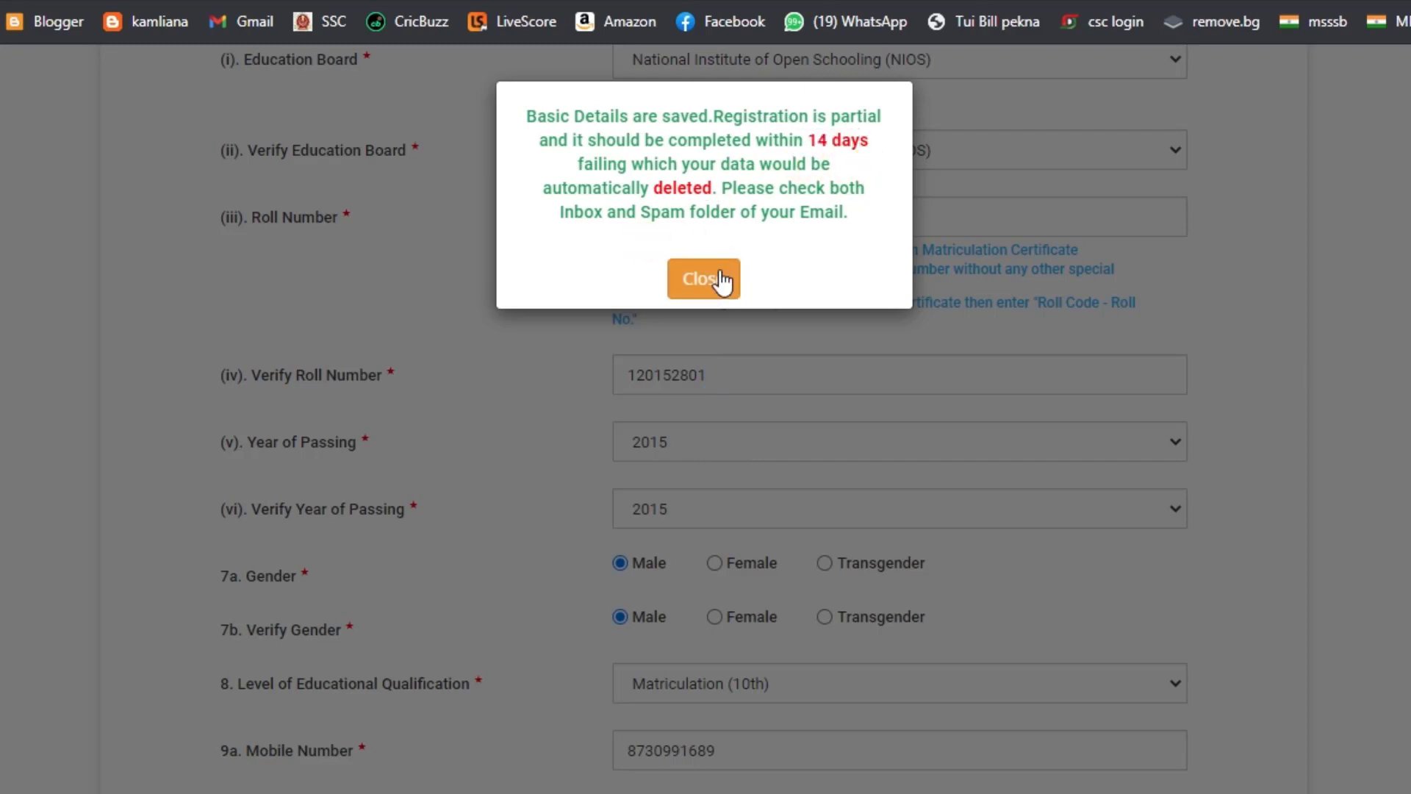
left_click(719, 276)
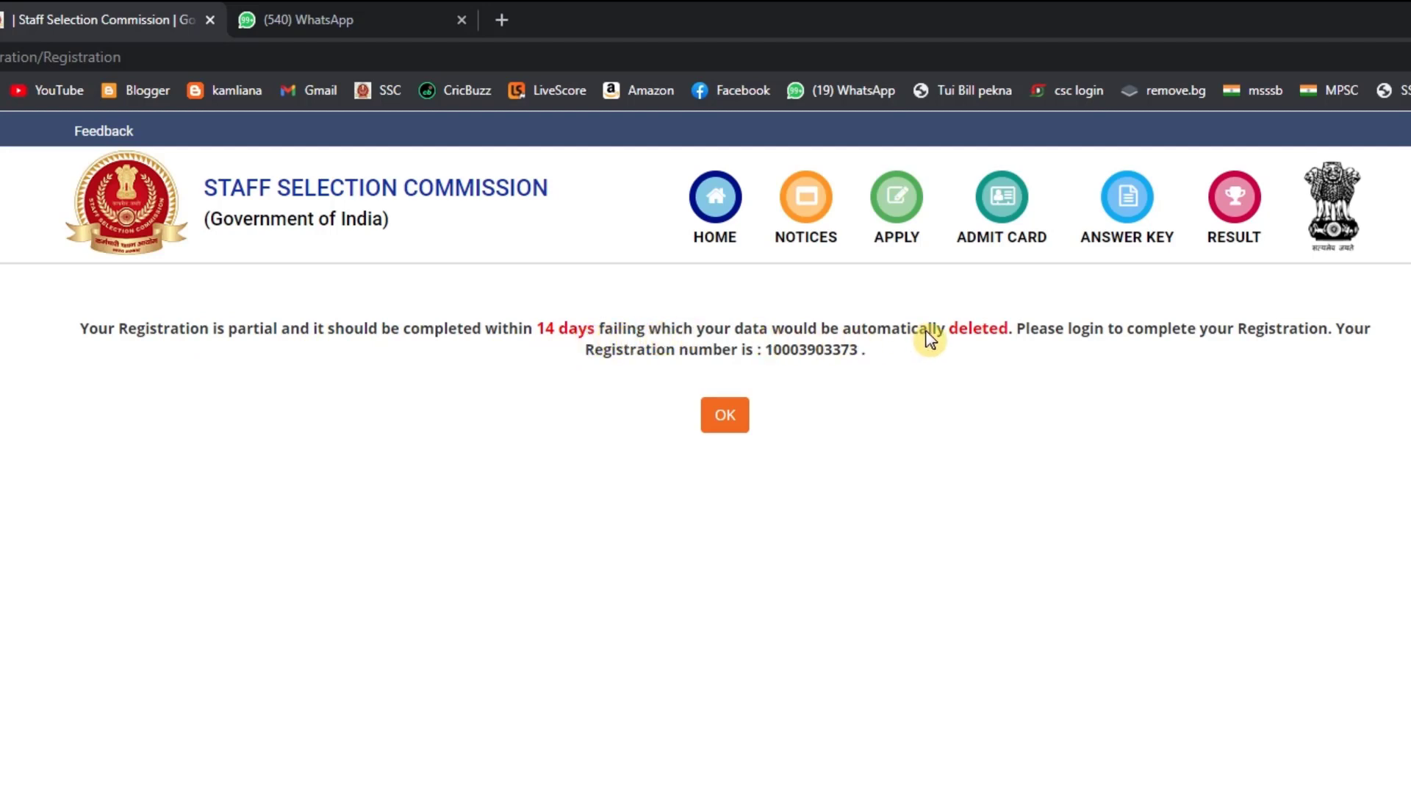
left_click_drag(957, 329, 1001, 331)
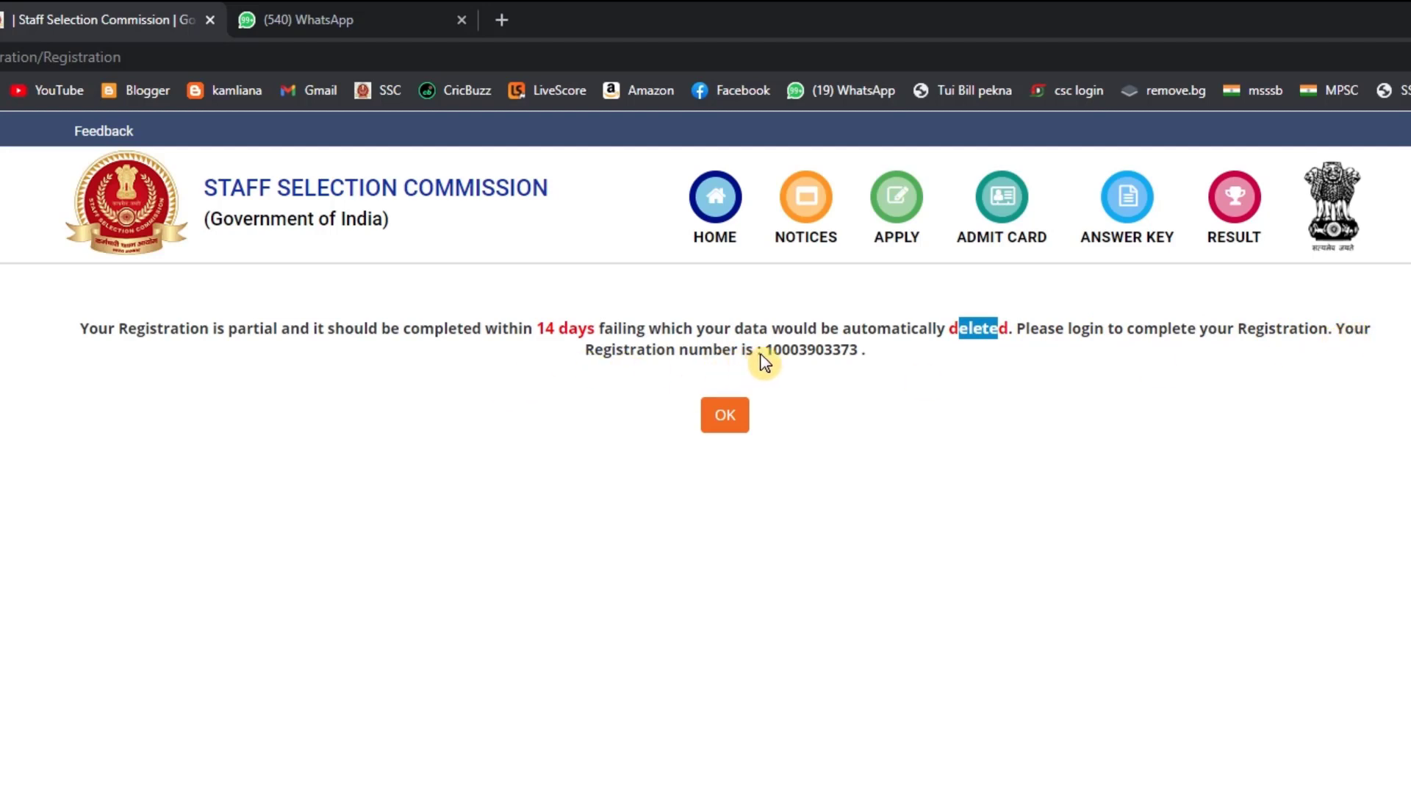
left_click_drag(860, 352, 767, 351)
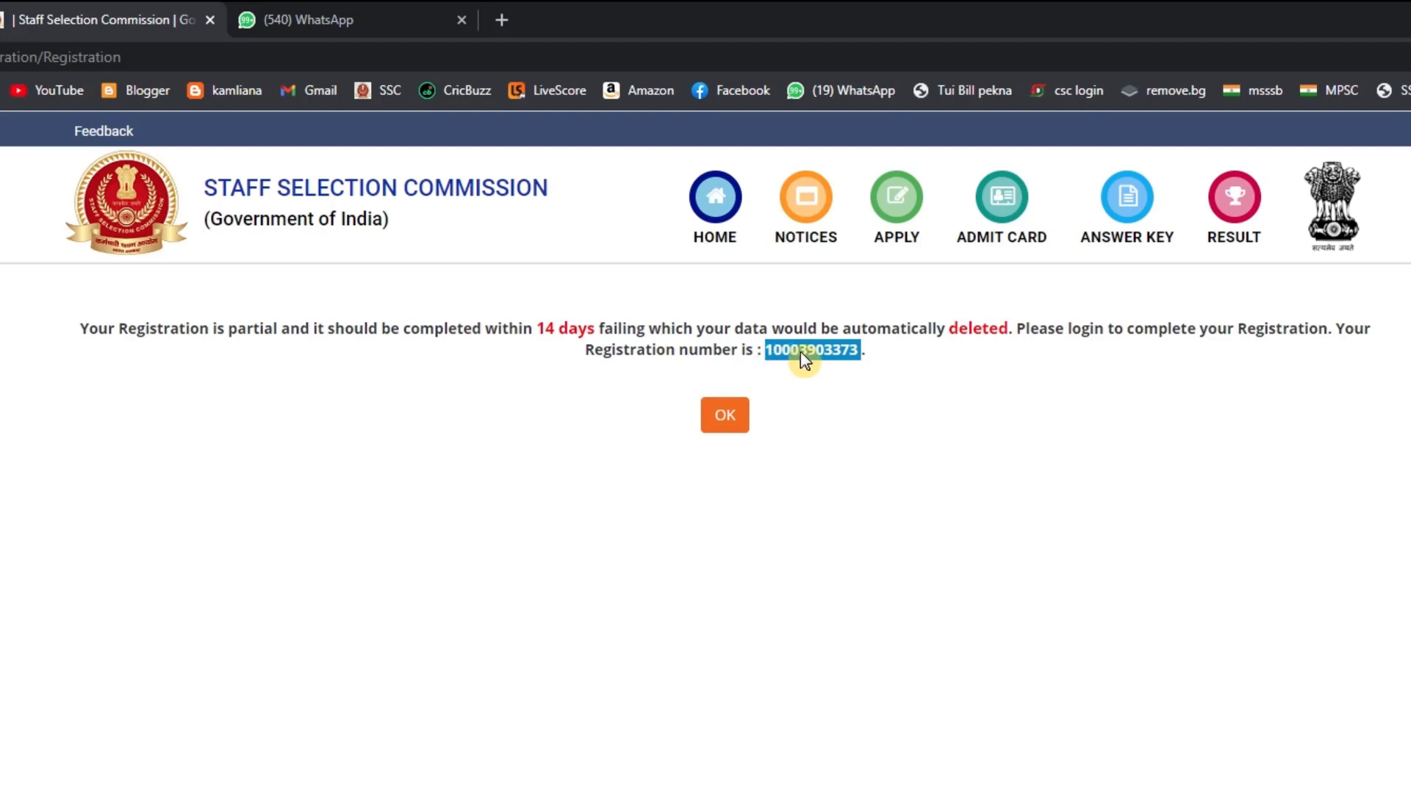
right_click(800, 351)
left_click(844, 362)
left_click(851, 376)
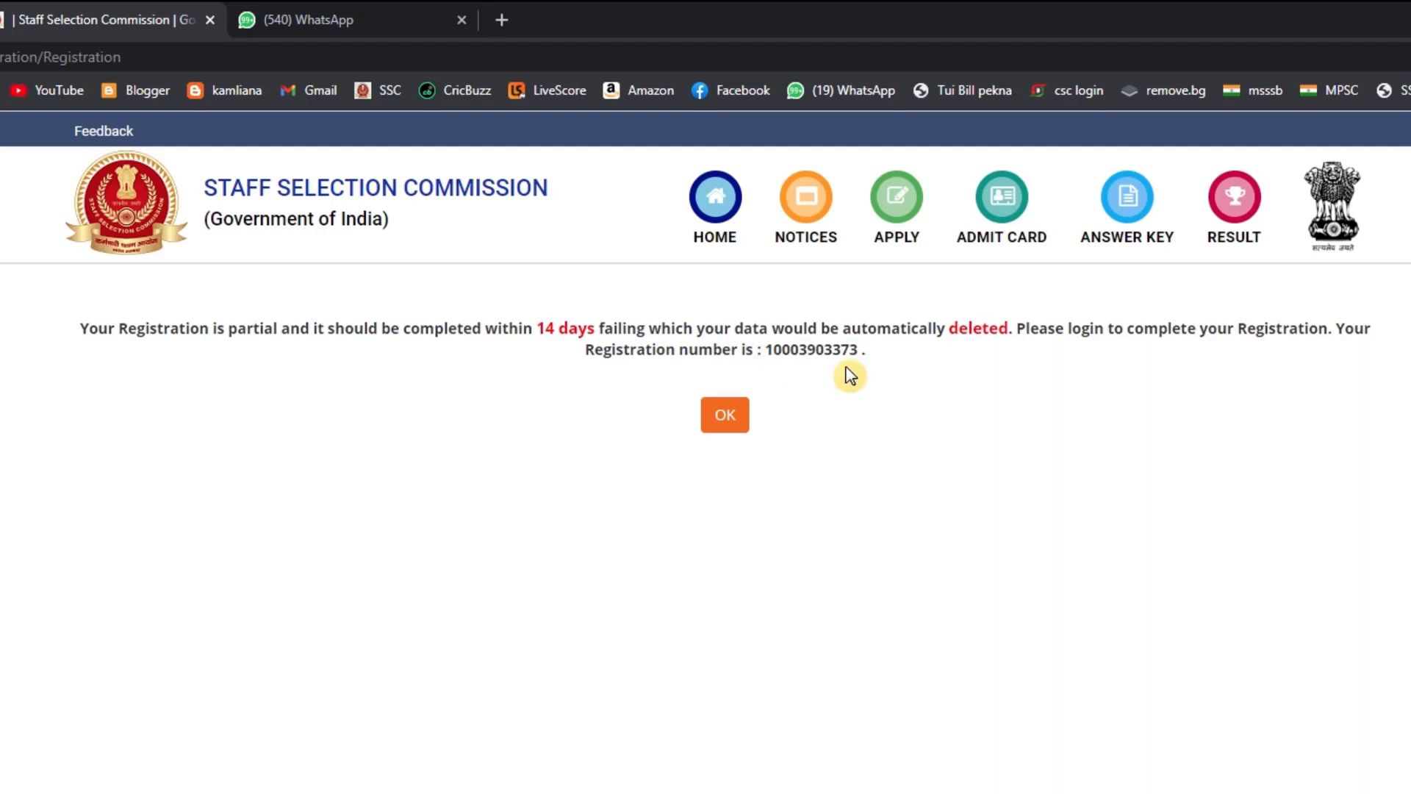
left_click(739, 428)
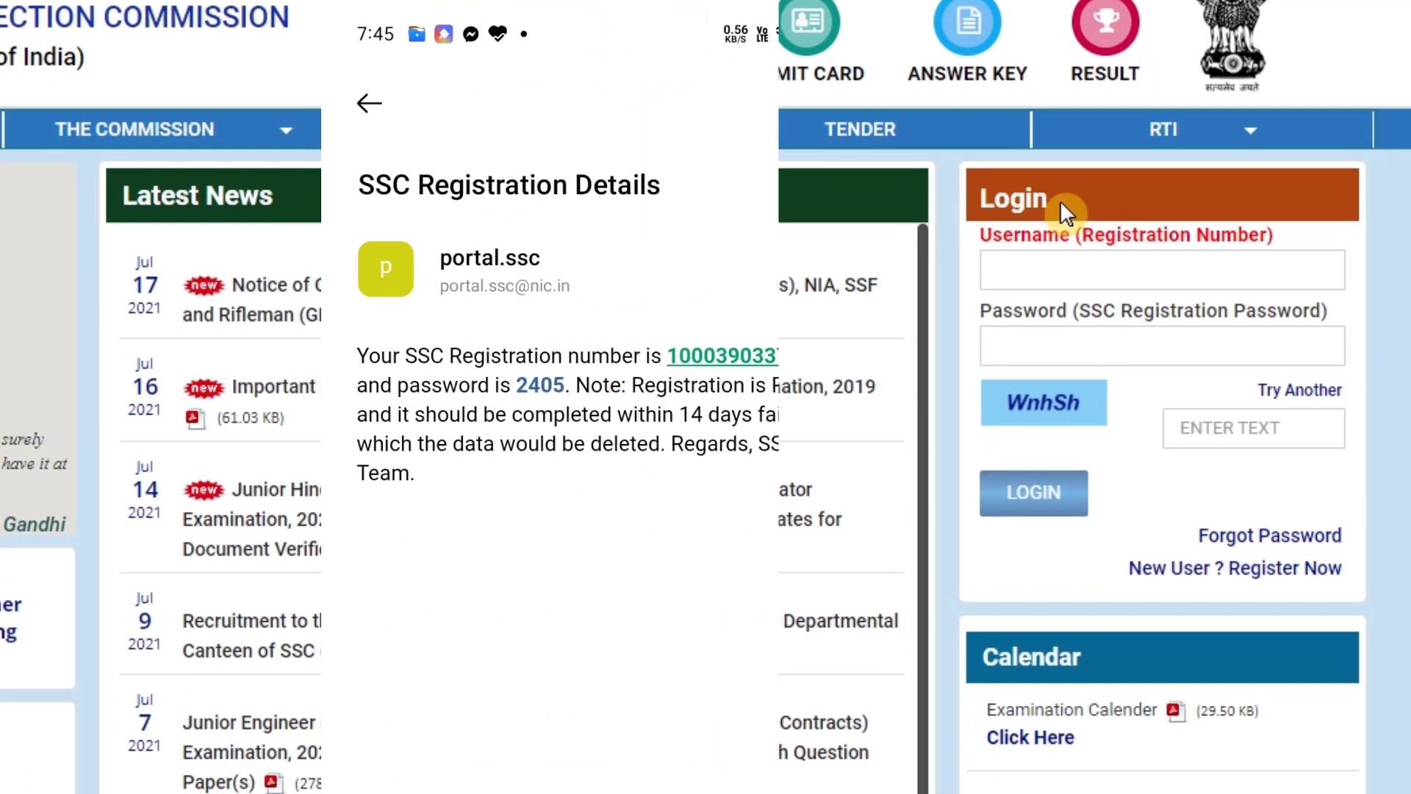
Enter the new registration number as username and the emailed password
left_click(1096, 267)
left_click(1083, 337)
left_click(1098, 270)
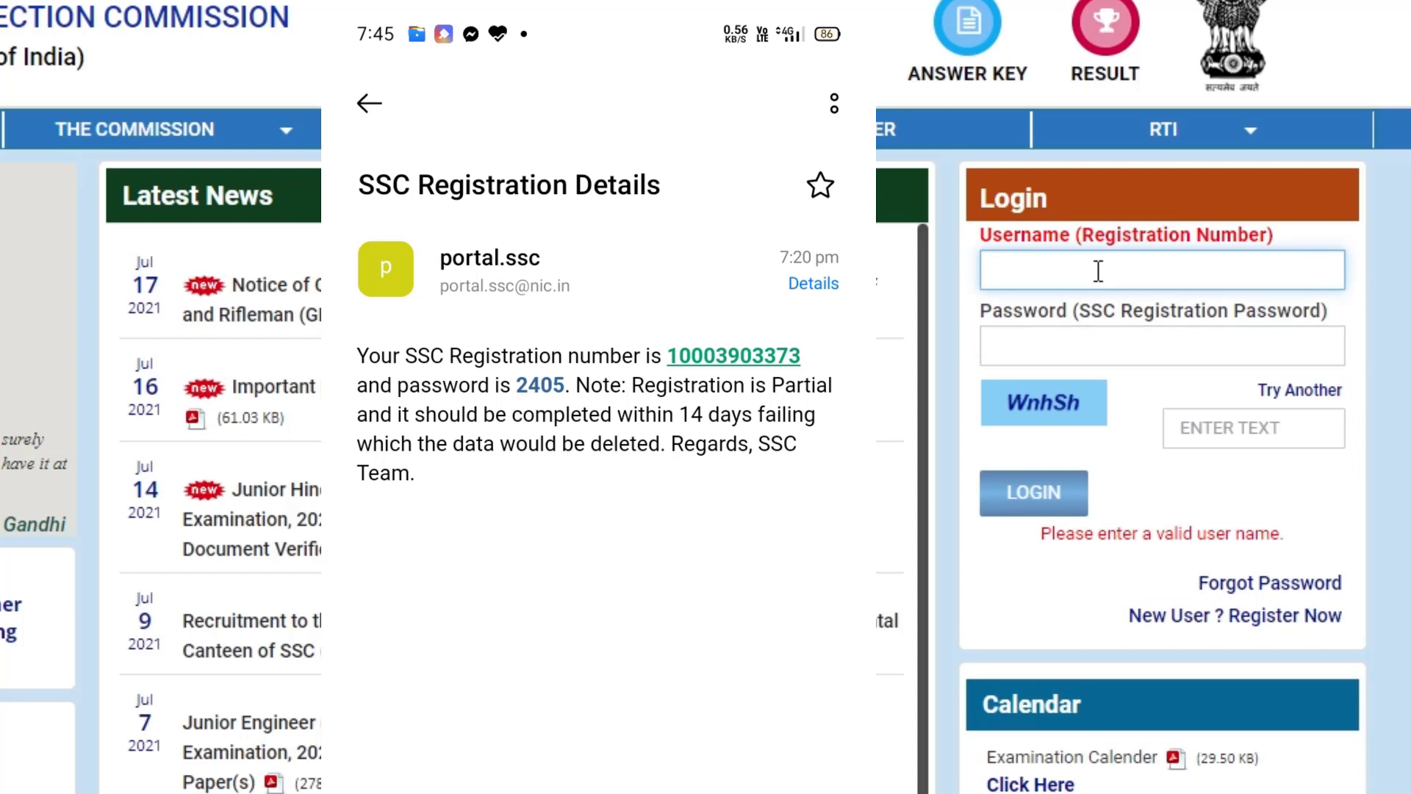
left_click(1082, 346)
key("Tab")
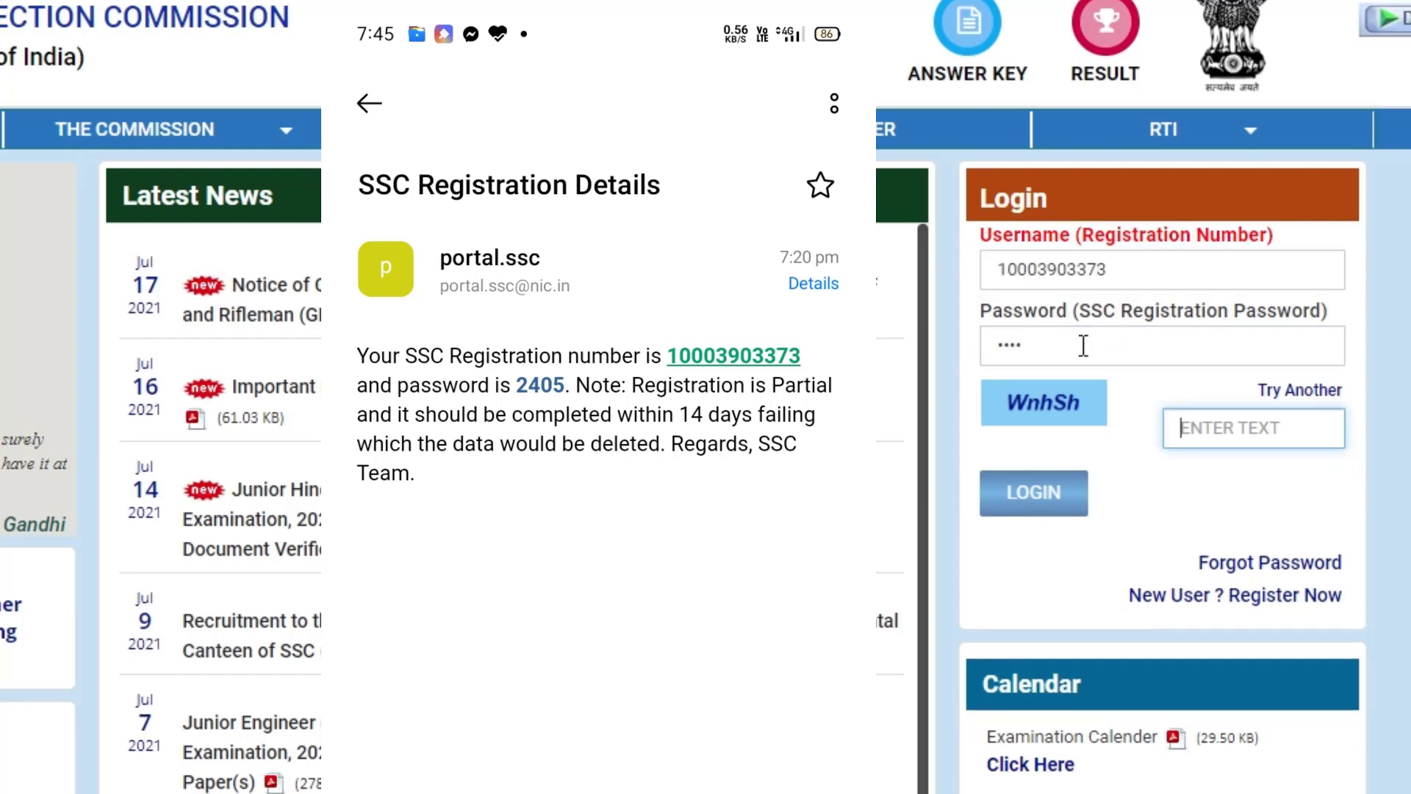
left_click(1102, 272)
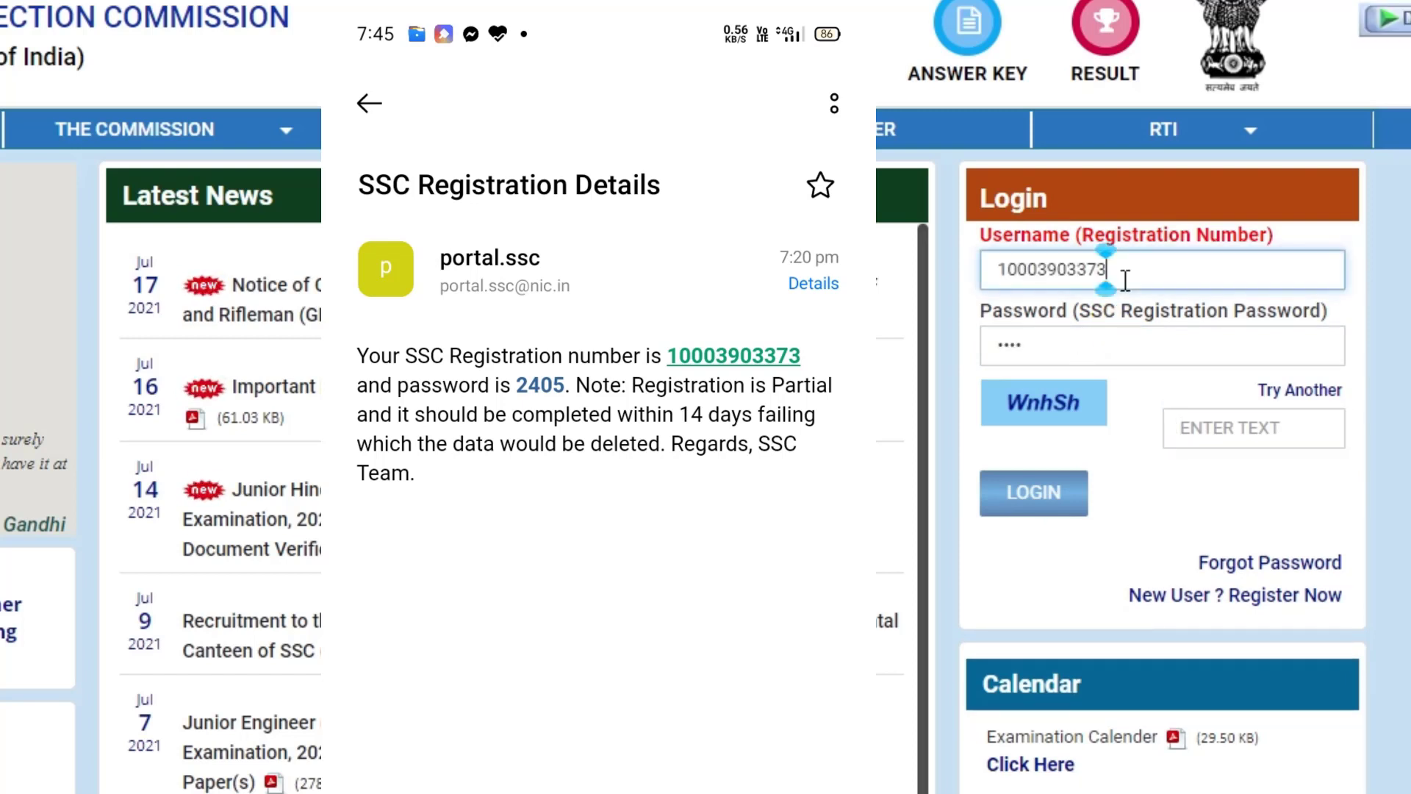
left_click(1083, 339)
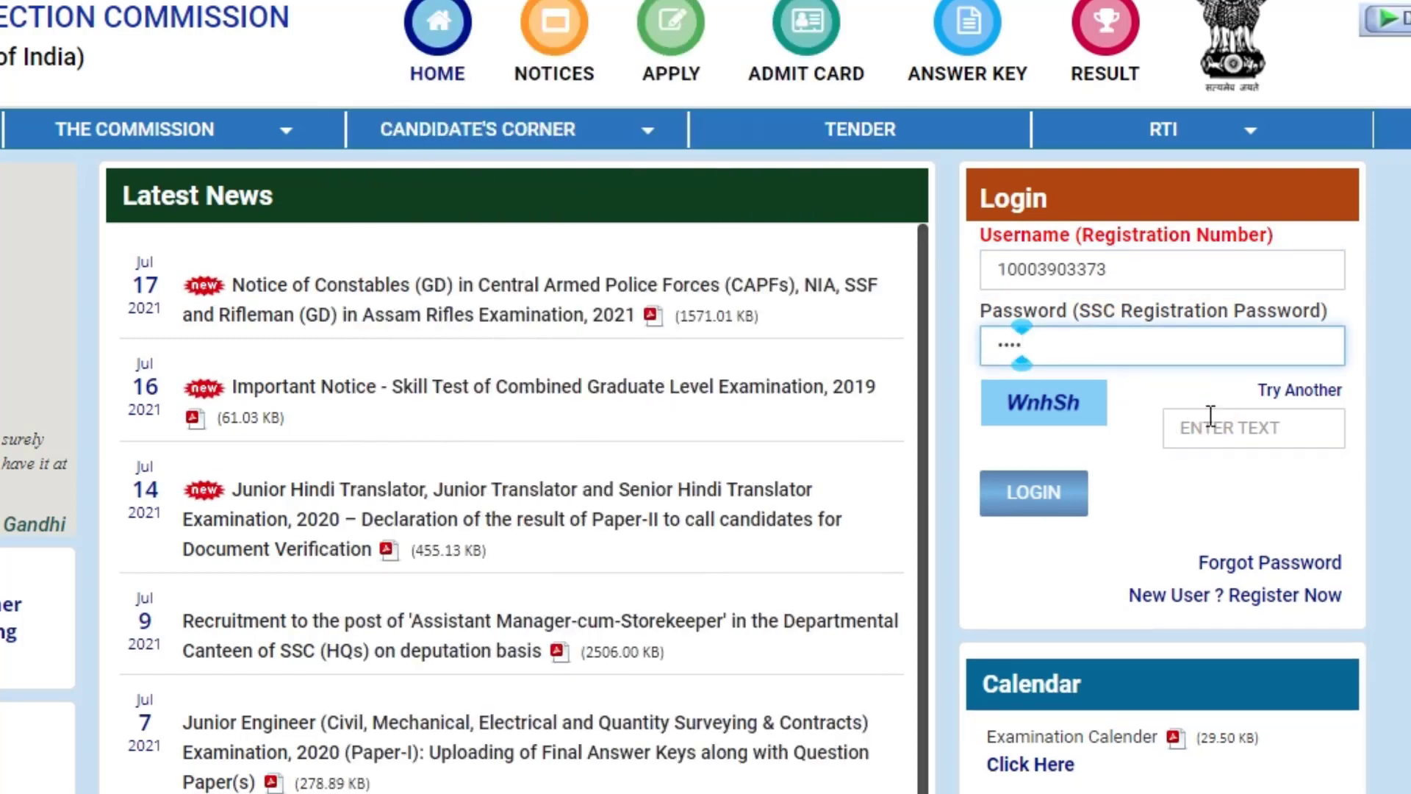
Type the shown captcha code and log in to the candidate account
left_click(1212, 426)
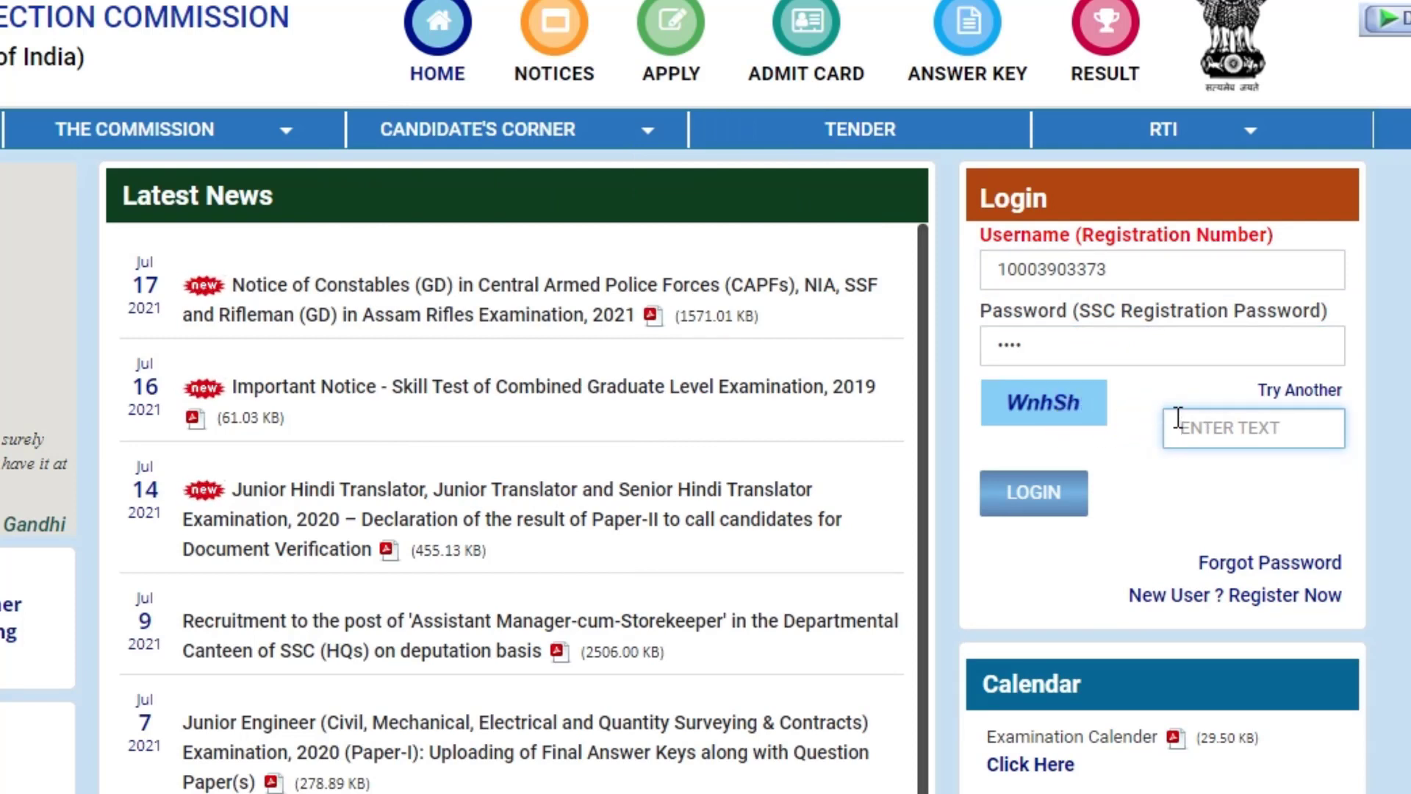
type("WnhSh")
left_click_drag(1294, 433, 1180, 438)
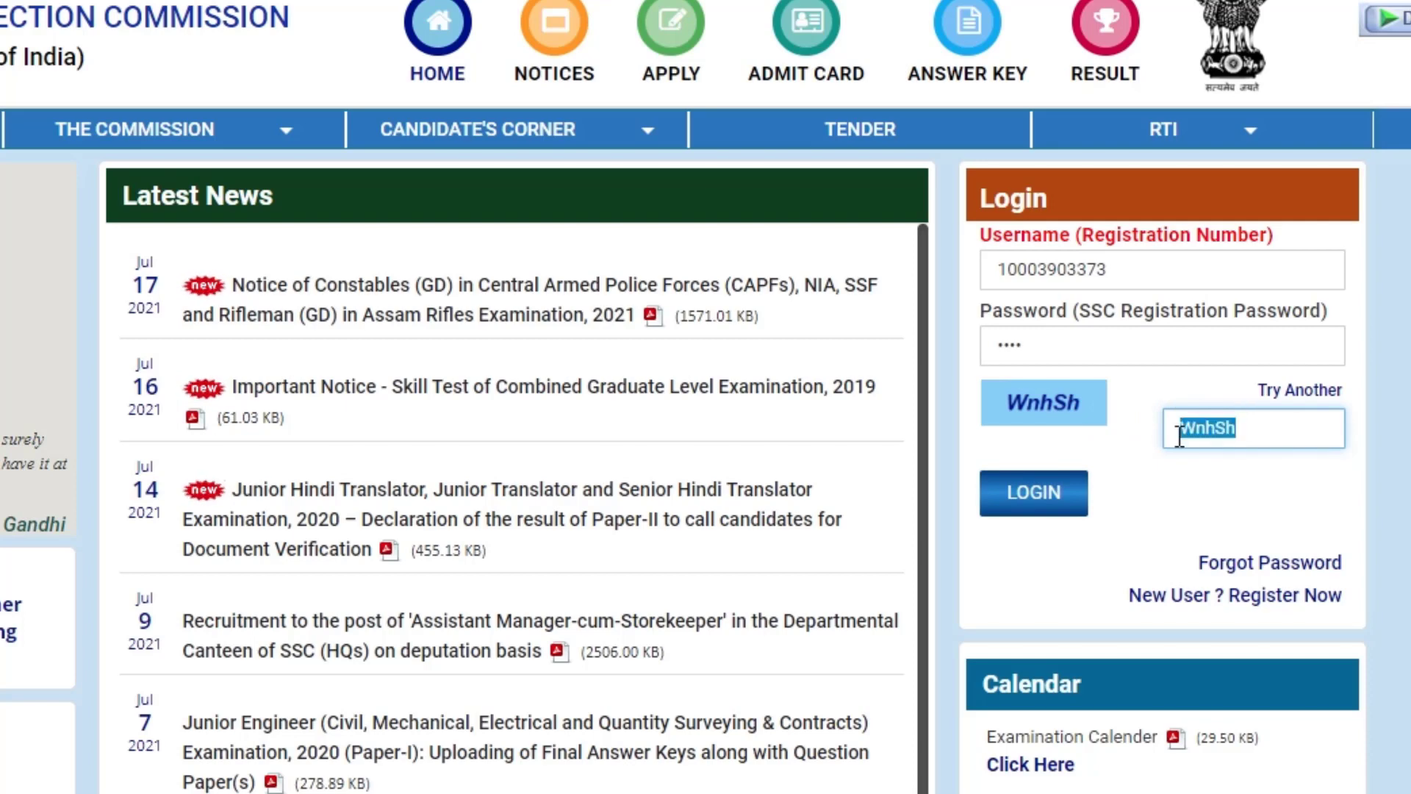
left_click(1065, 500)
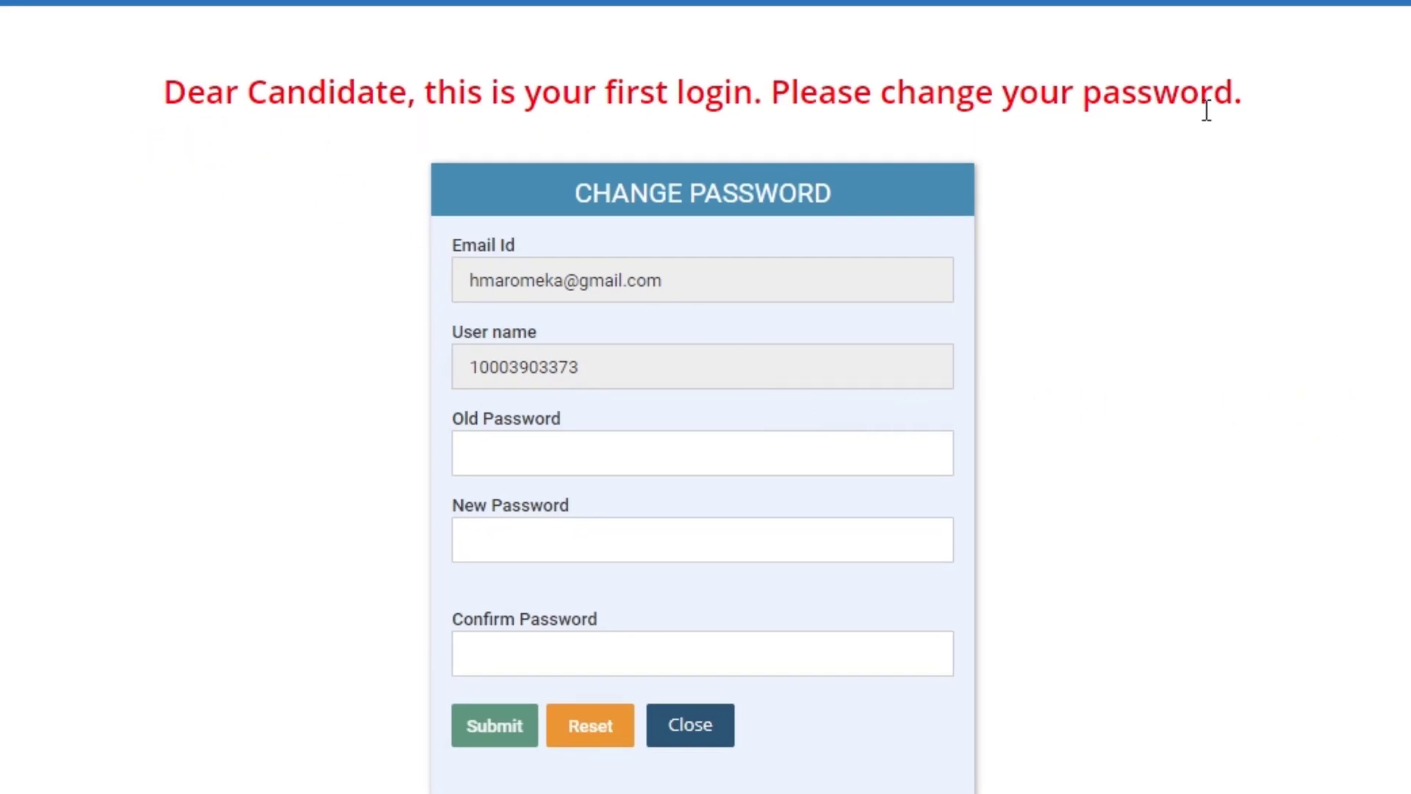
Read the first-login password notice and the change-password instructions
left_click_drag(791, 92, 1339, 126)
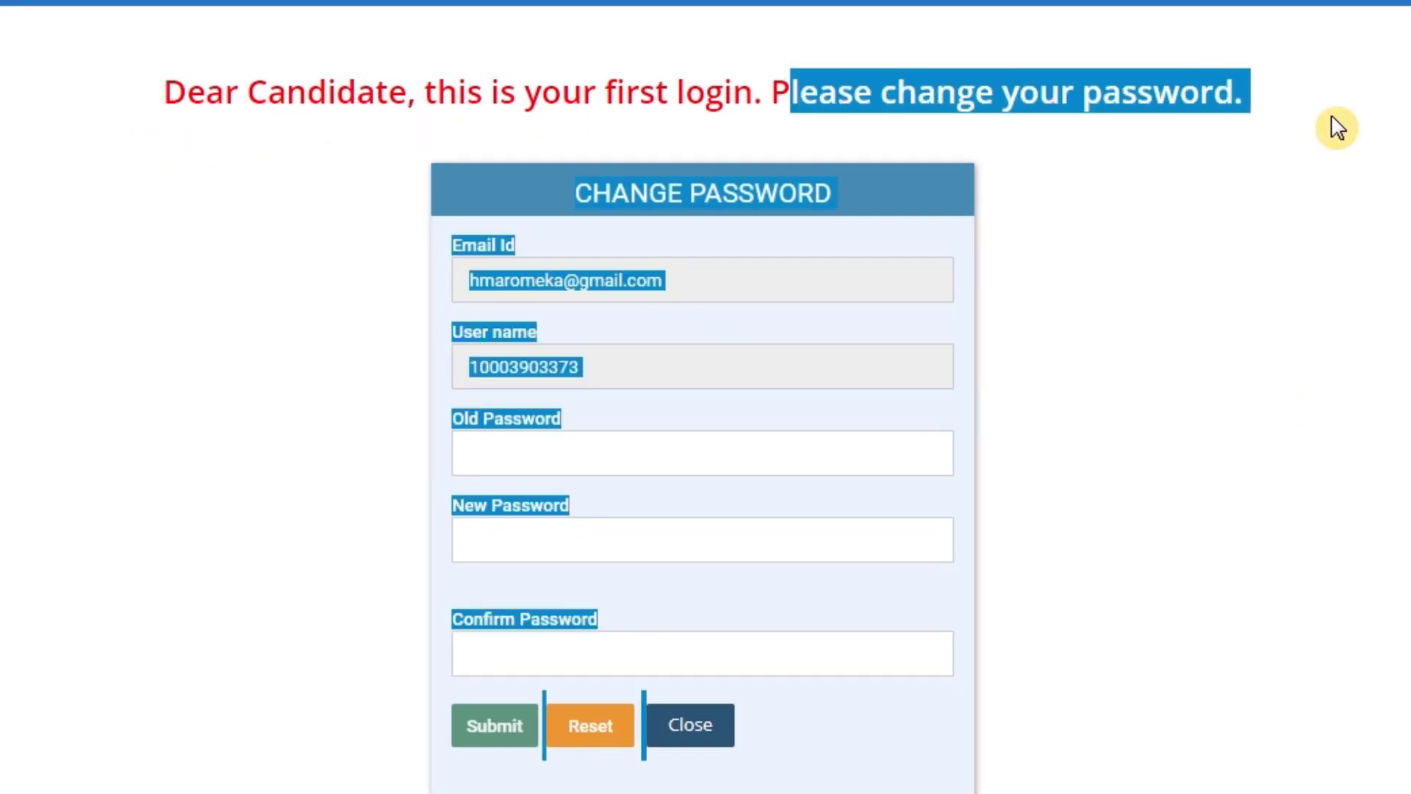
left_click(1117, 178)
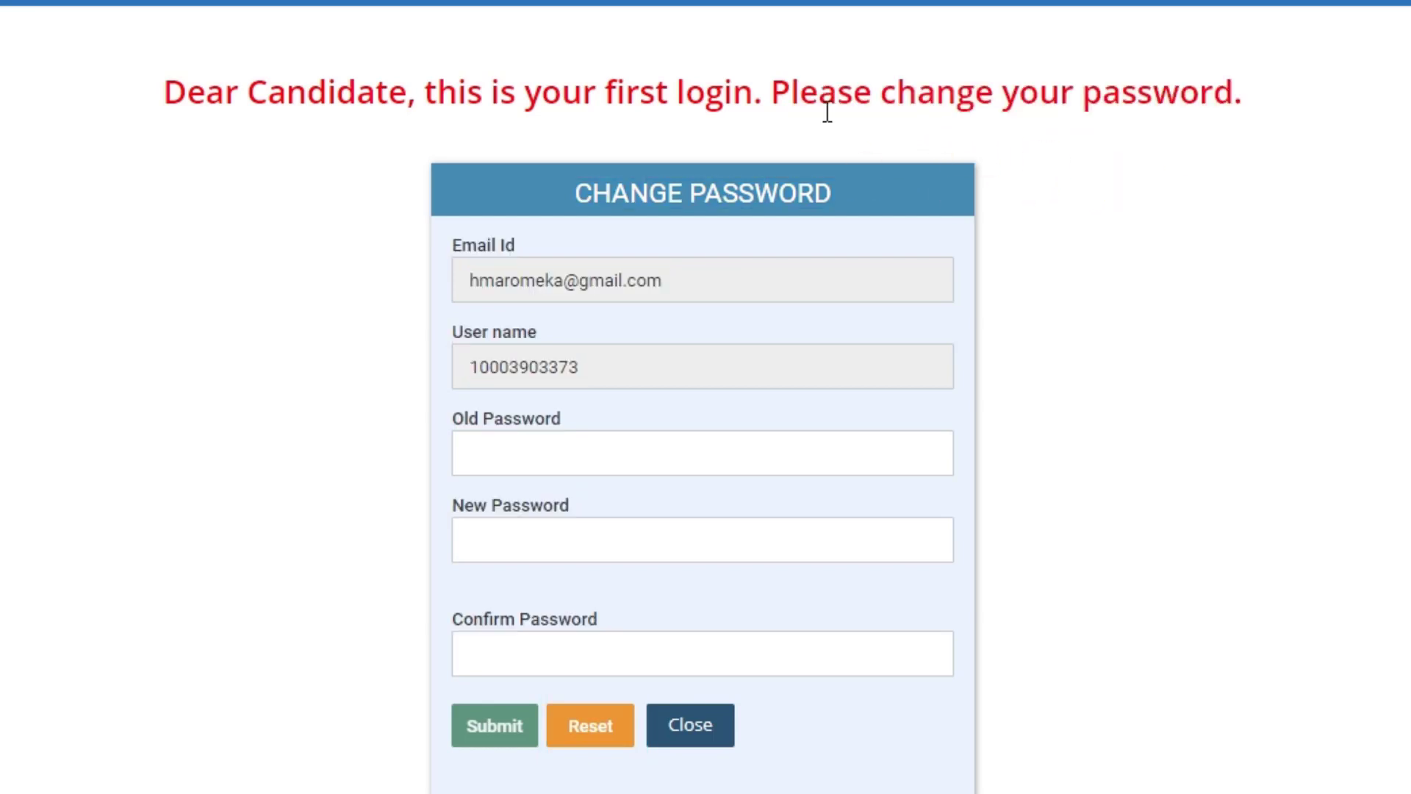
left_click_drag(777, 98, 1277, 108)
left_click(1361, 85)
Enter the old password and a matching new password twice, then submit the change
left_click(524, 449)
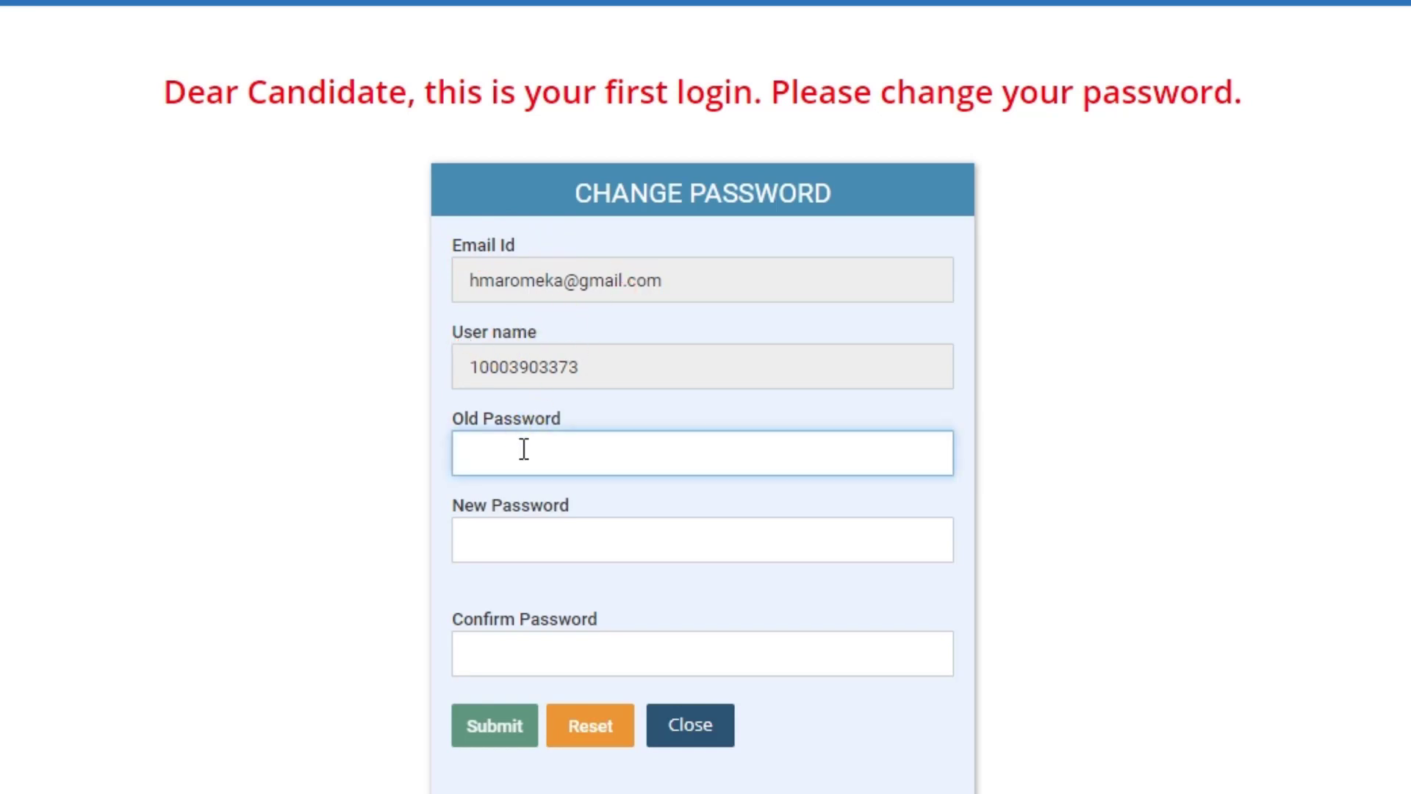
type("••••")
left_click(462, 531)
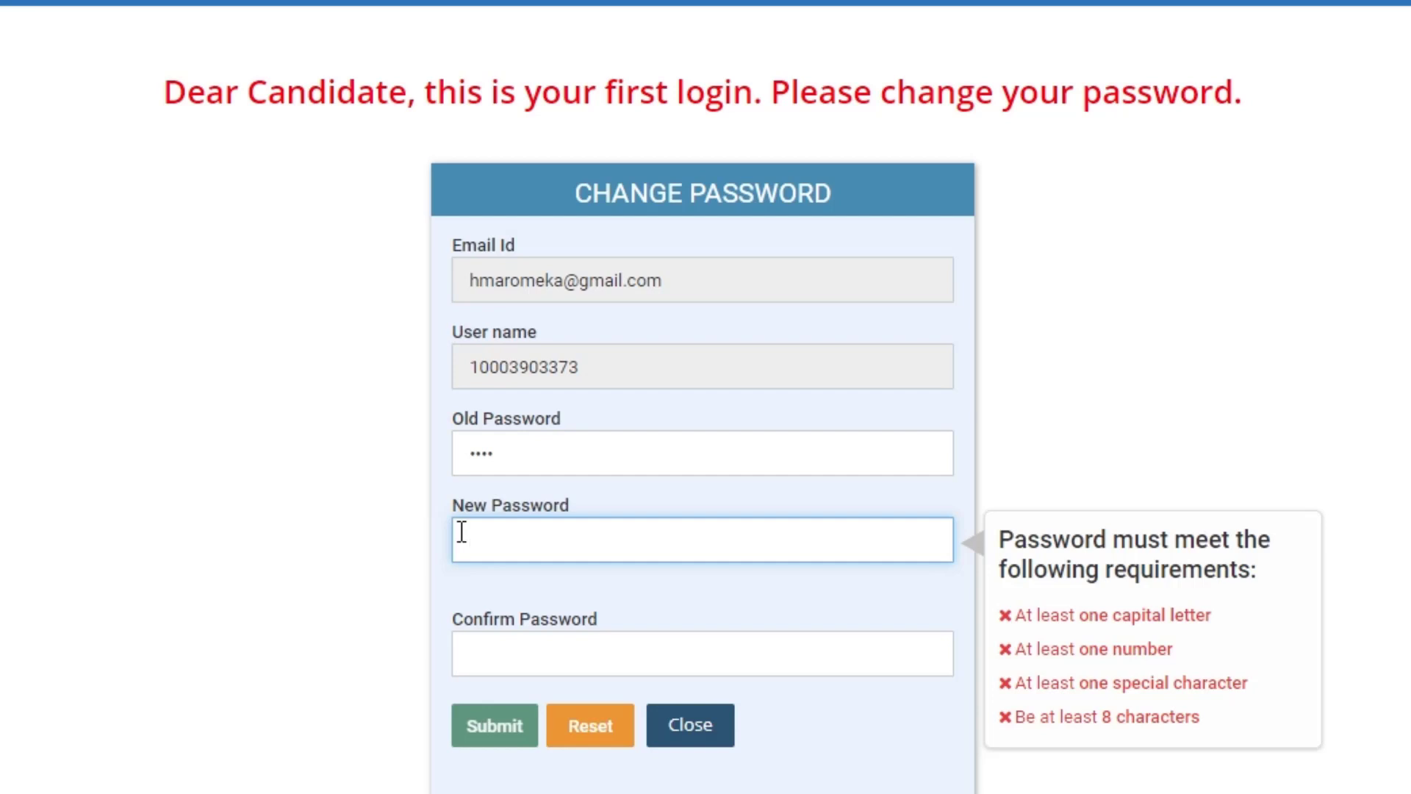
key("ctrl+v")
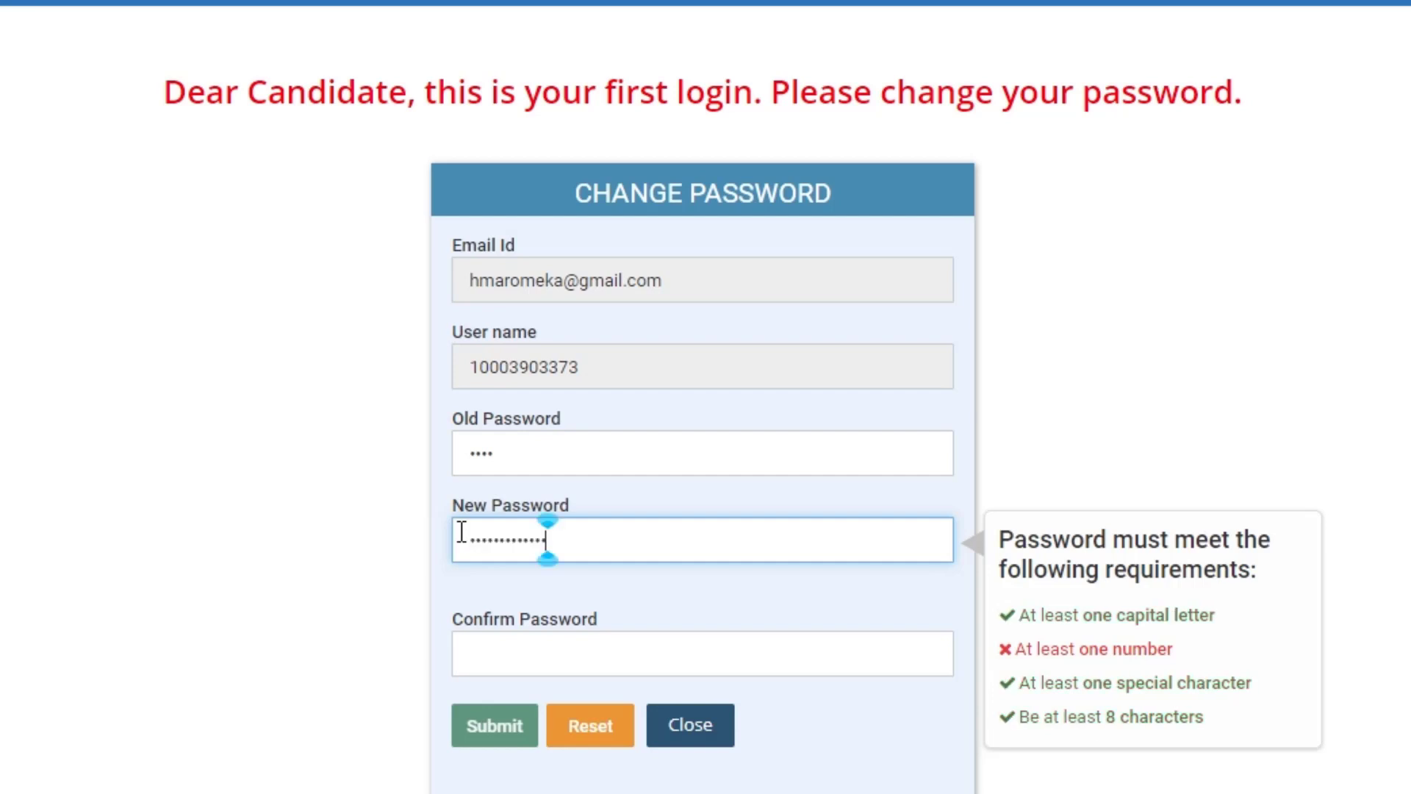
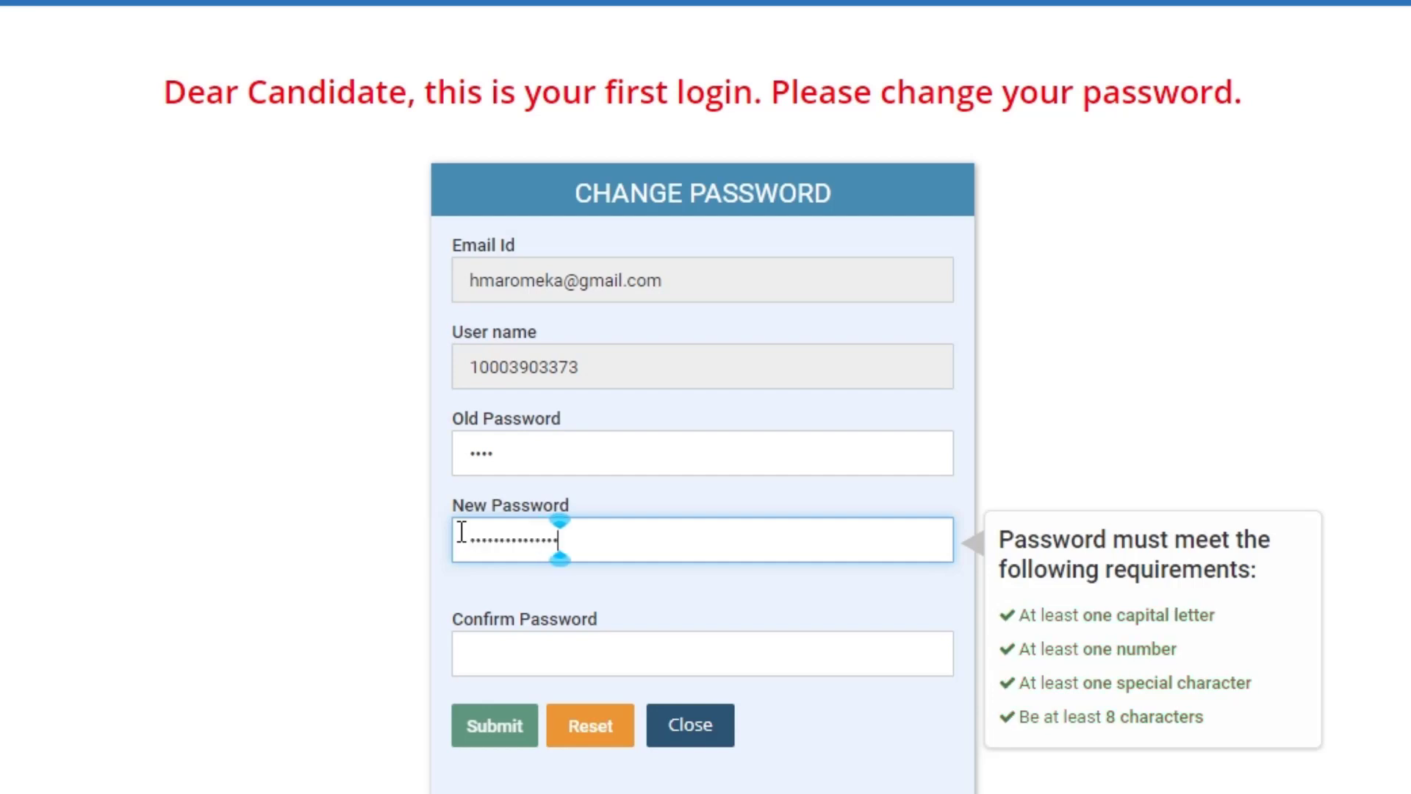
left_click(504, 646)
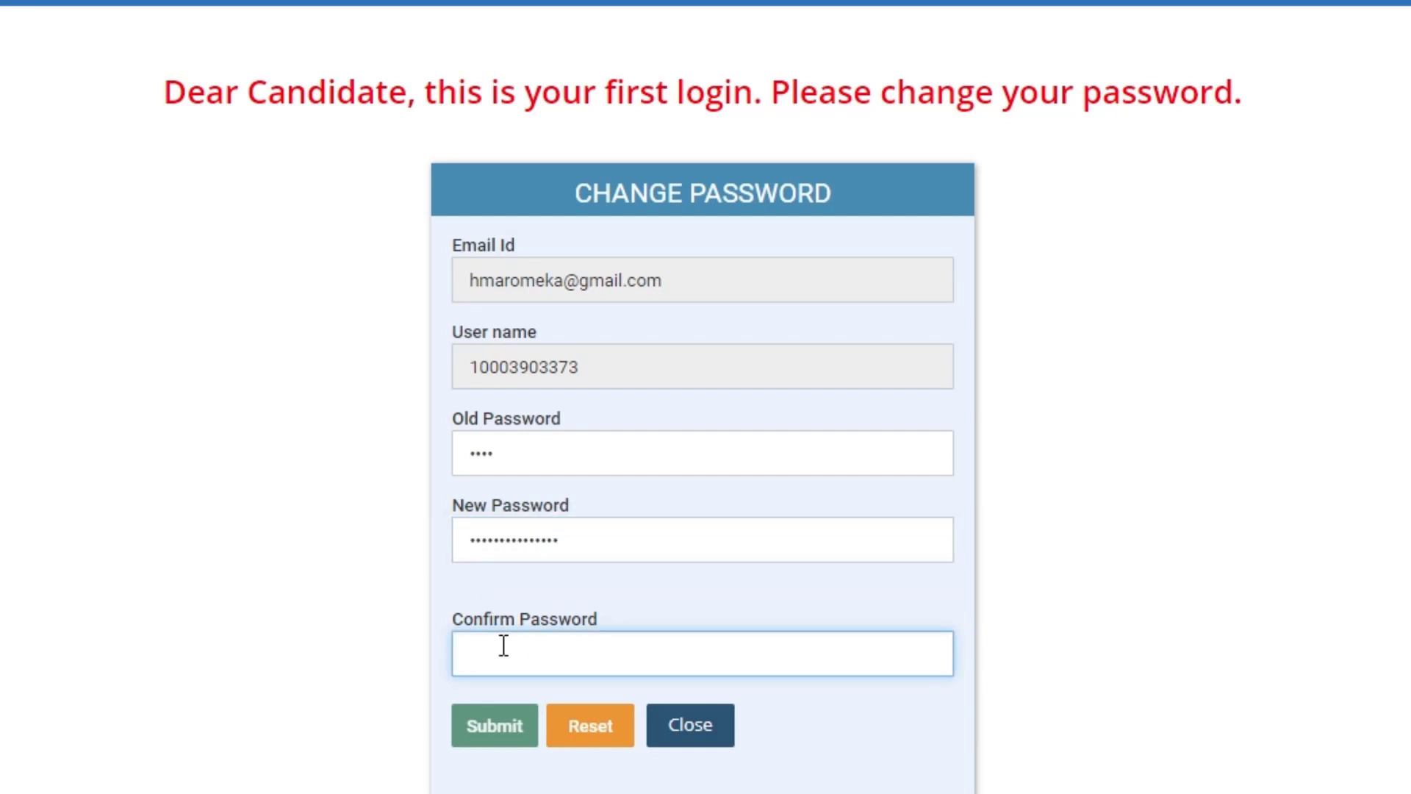
type("a")
key("ctrl+v")
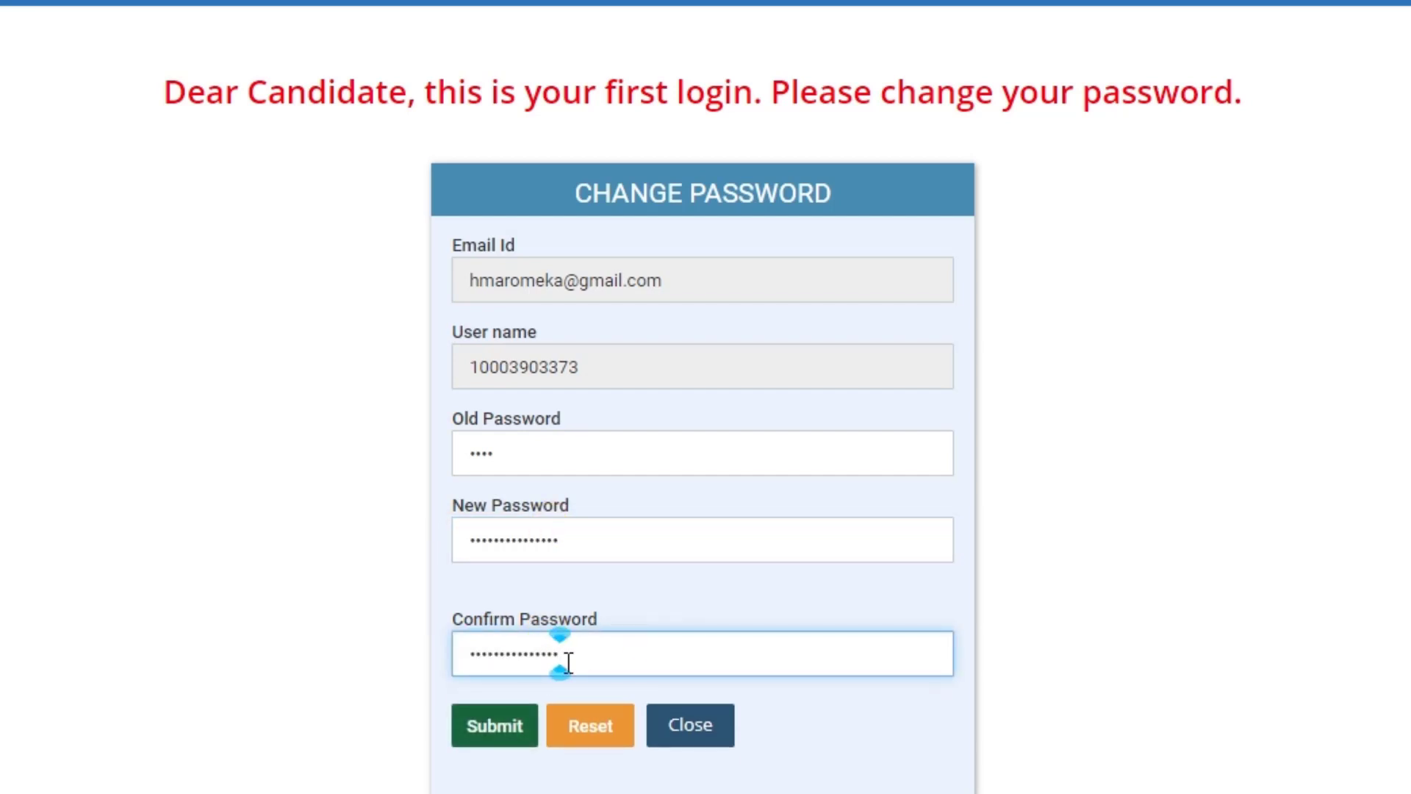
left_click(503, 732)
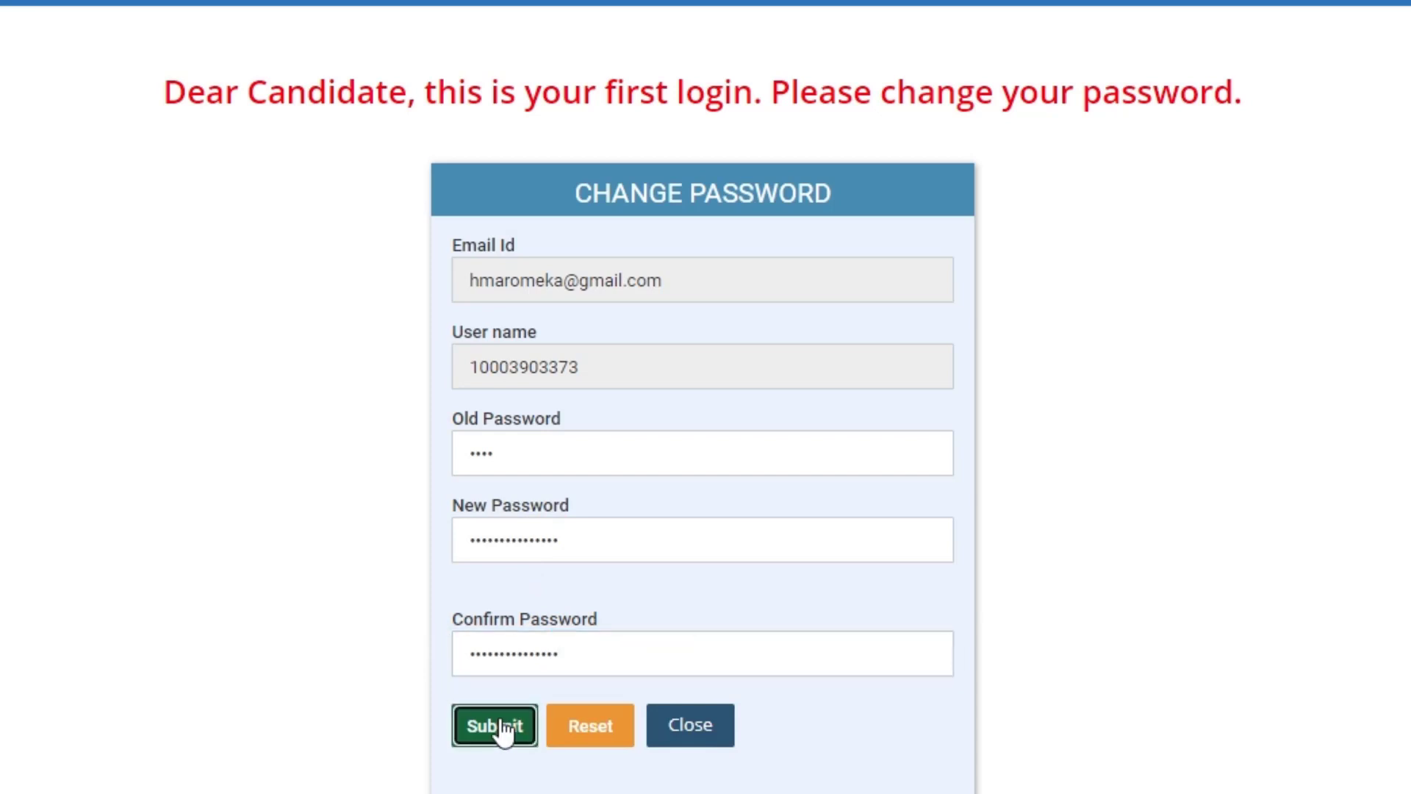